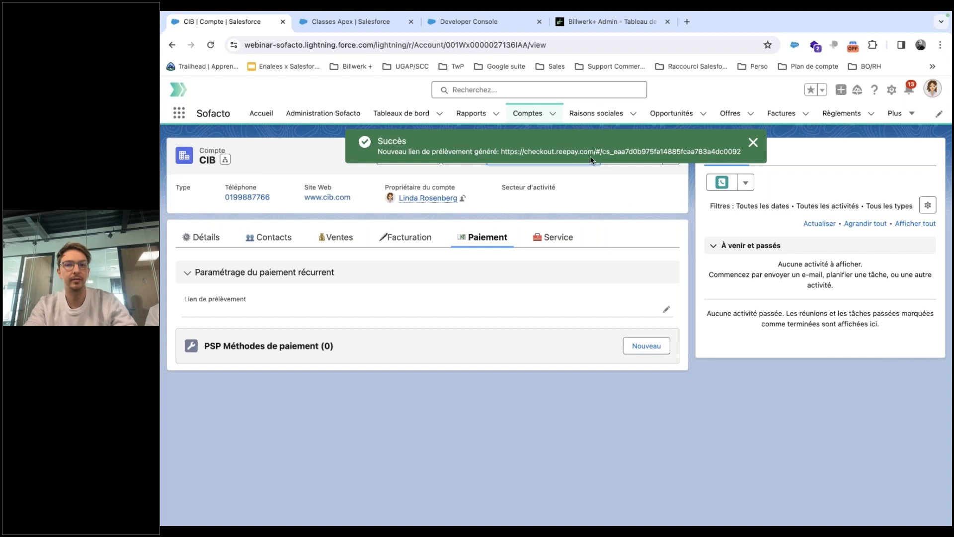
Reload the CIB account and open its Lien de prélèvement checkout link from the Paiement settings.
left_click(211, 45)
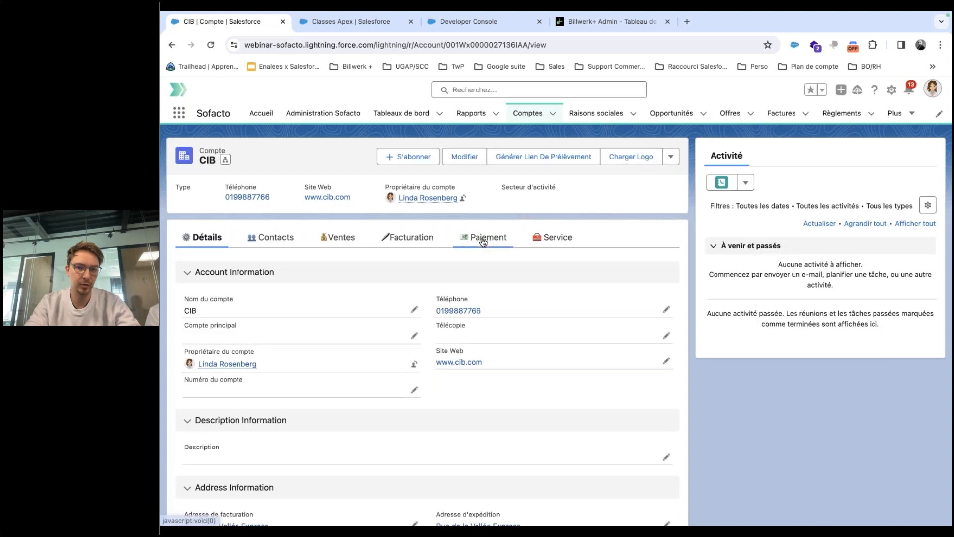
left_click(487, 237)
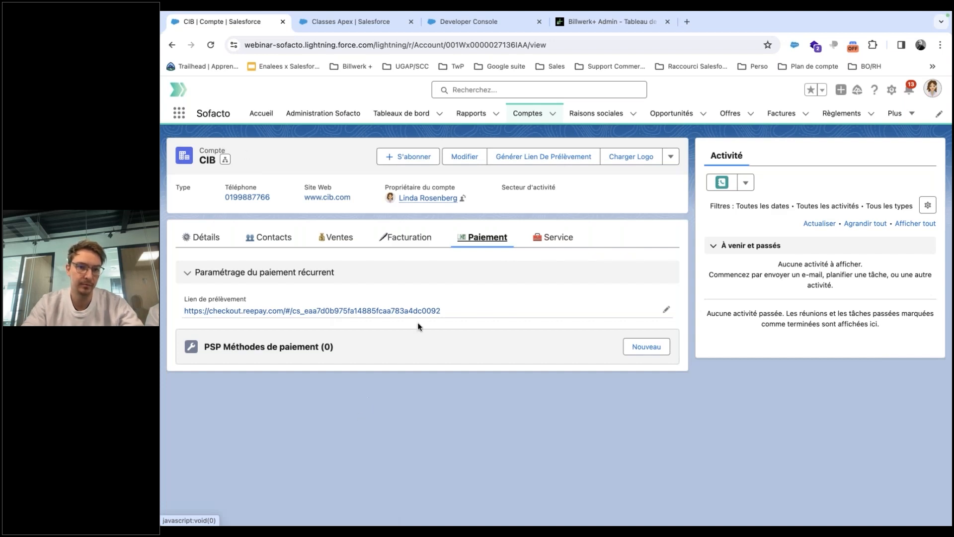
left_click(408, 312)
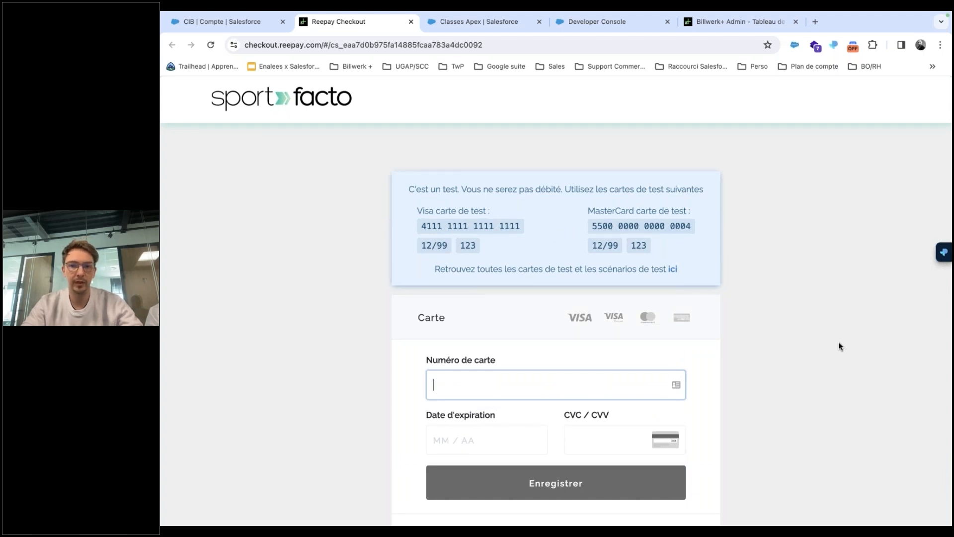
Pick SEPA Direct Debit instead of card on Reepay Checkout and continue to Tink.
scroll(839, 346, "down", 3)
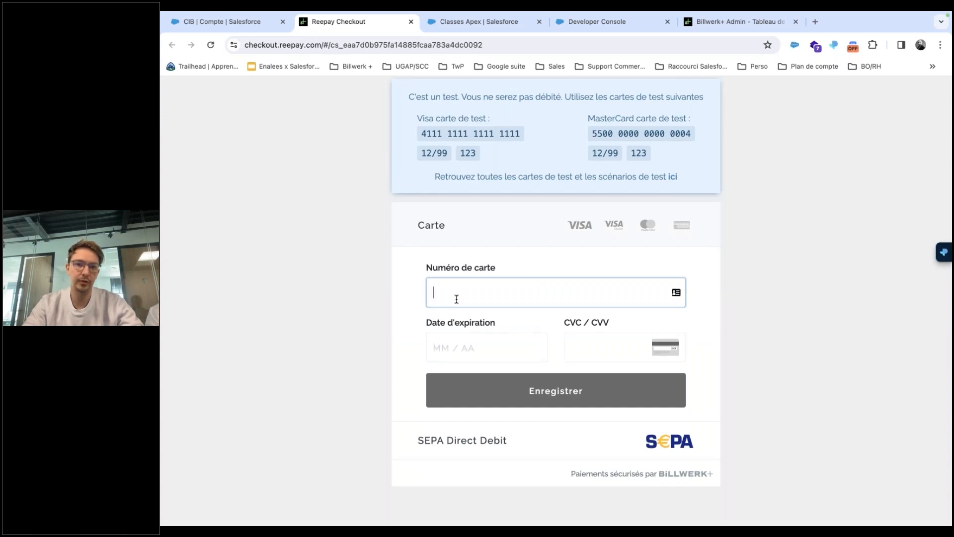
left_click(494, 447)
scroll(333, 395, "down", 2)
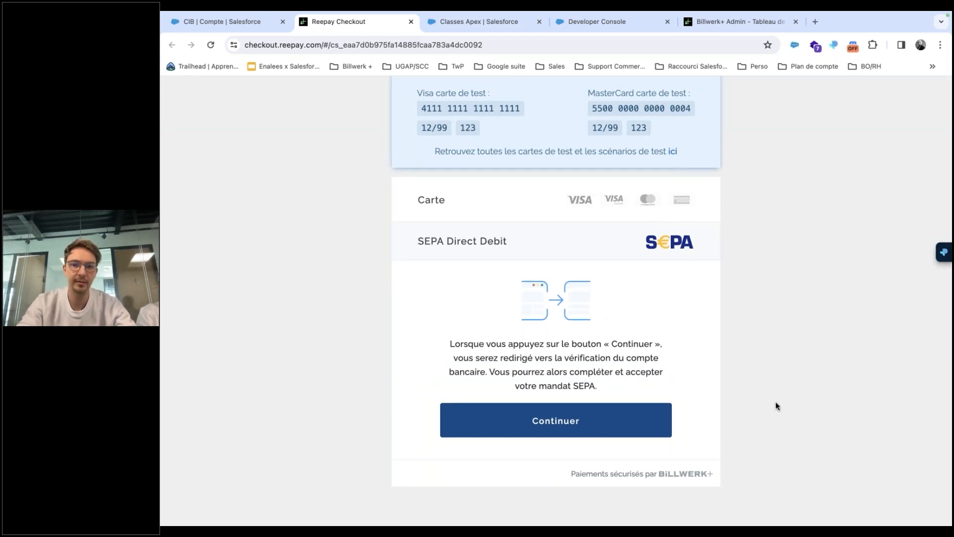
left_click(534, 421)
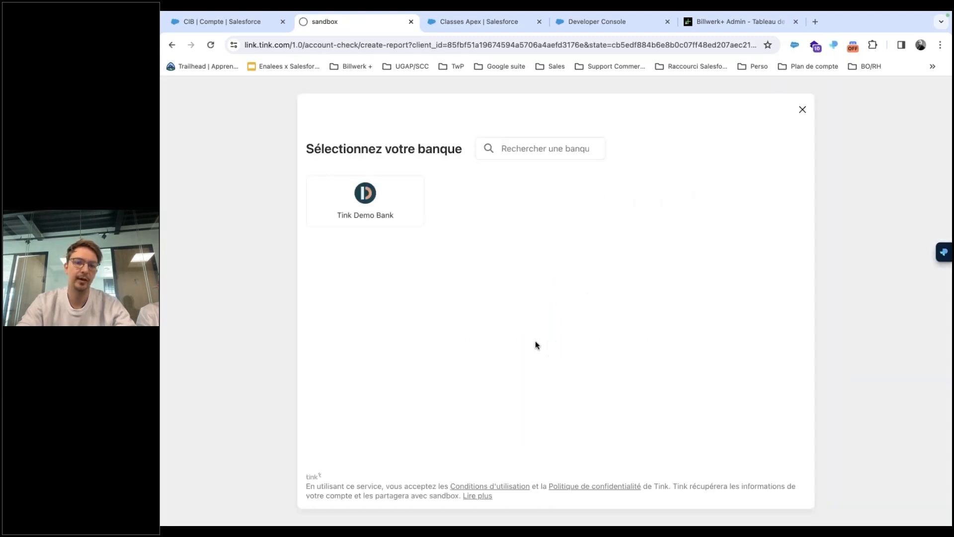
Log in to Tink Demo Bank with the saved demo credentials and confirm Checking Account 1.
left_click(386, 217)
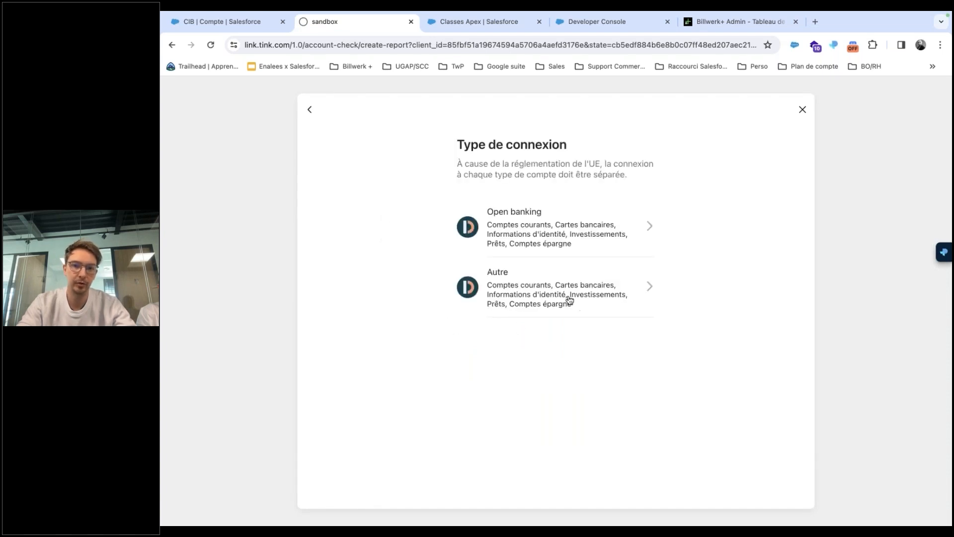
left_click(573, 304)
left_click(559, 252)
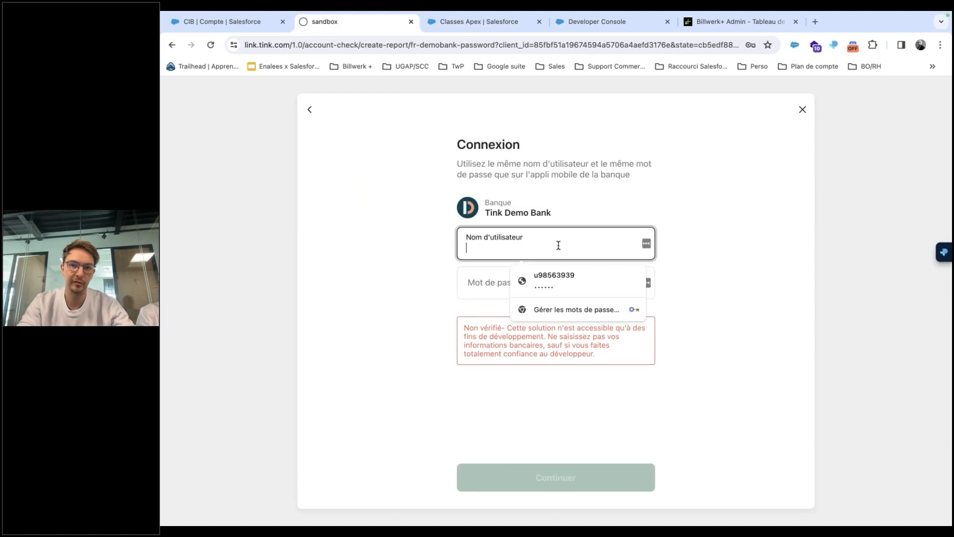
left_click(560, 276)
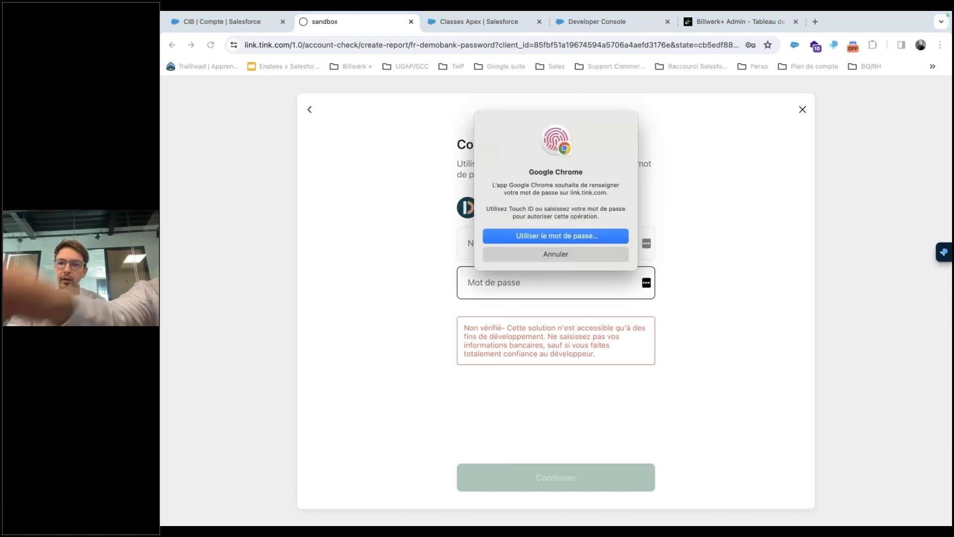
left_click(557, 491)
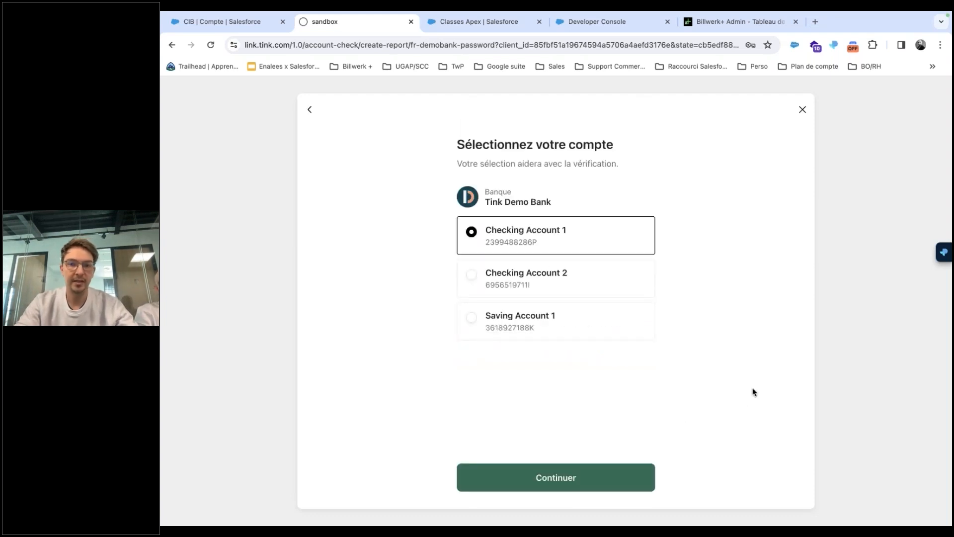
left_click(562, 476)
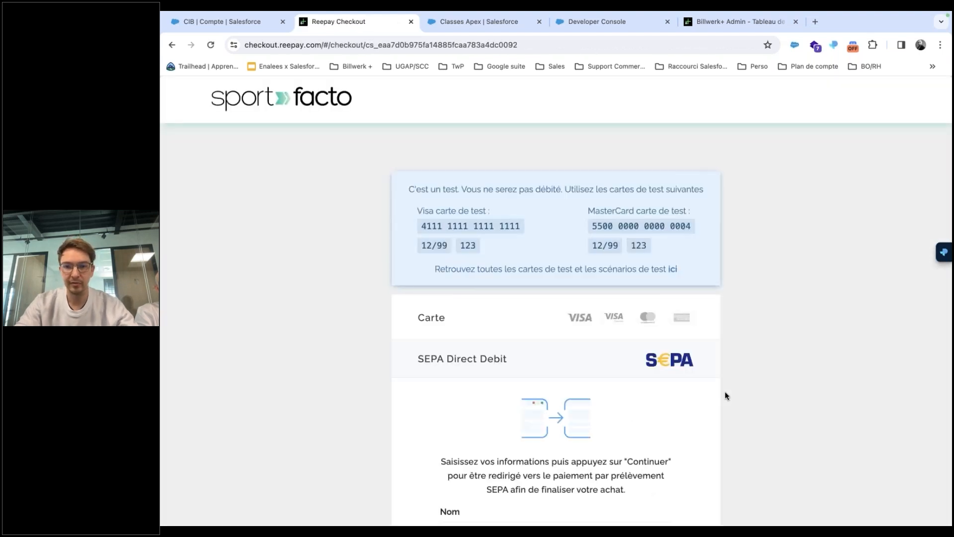
Enter the account holder's name, set the country to France, and submit the SEPA details.
scroll(725, 395, "down", 7)
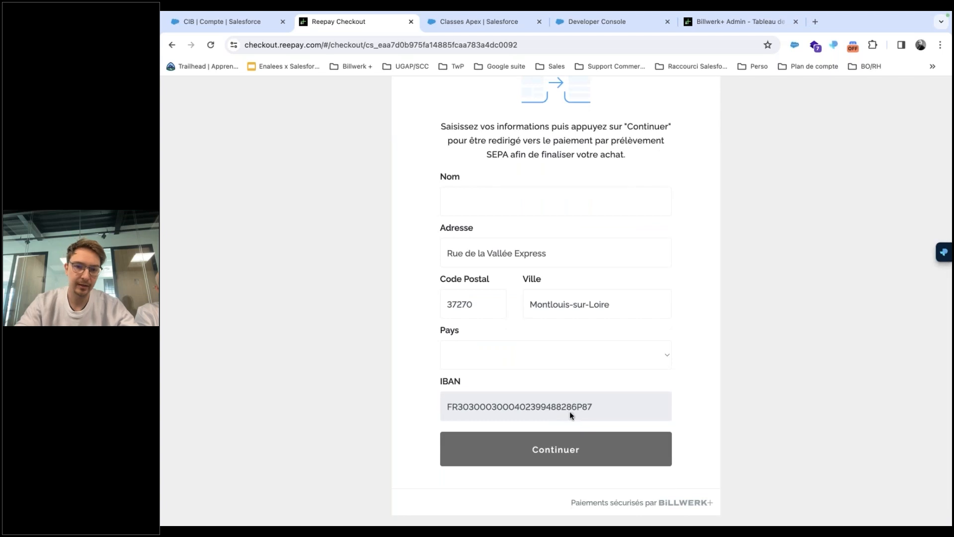
double_click(621, 409)
left_click(621, 409)
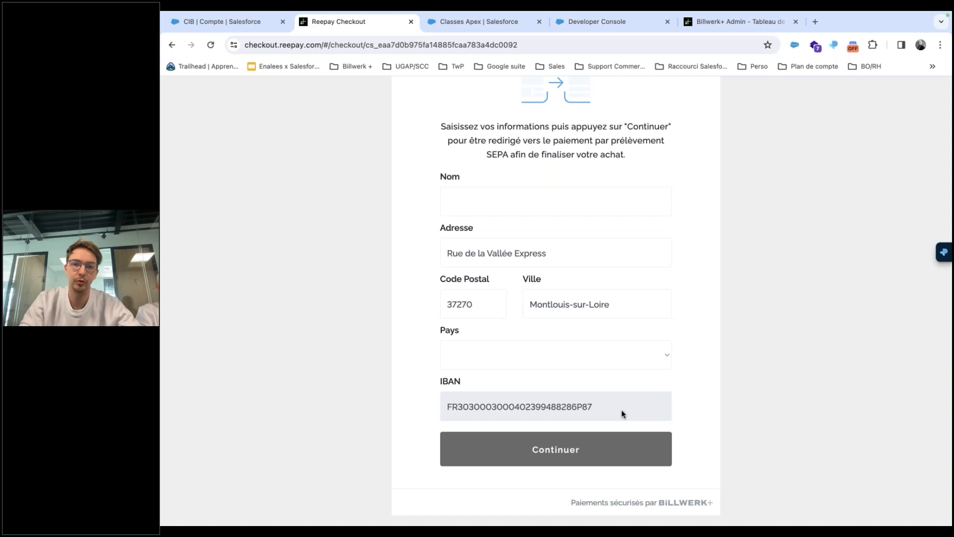
left_click(529, 201)
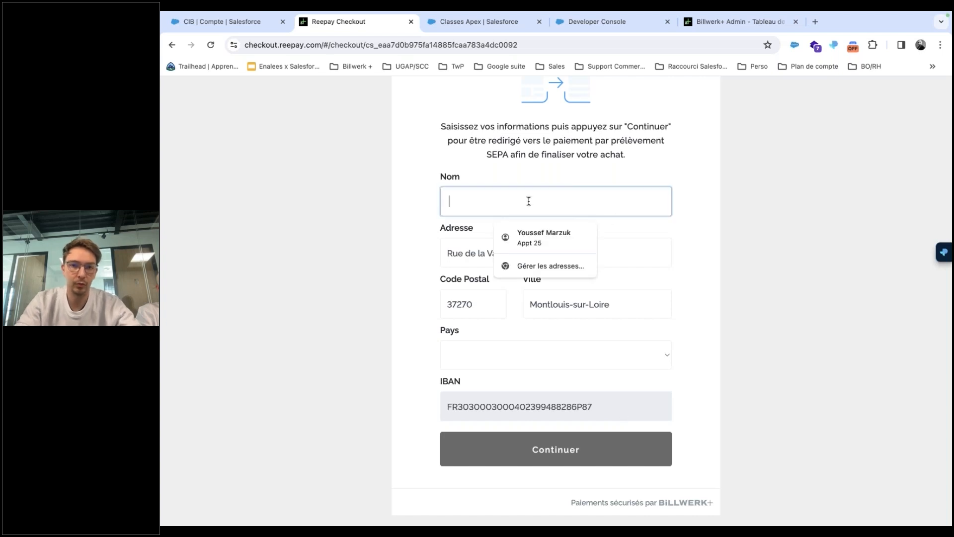
type("Madame DEMO")
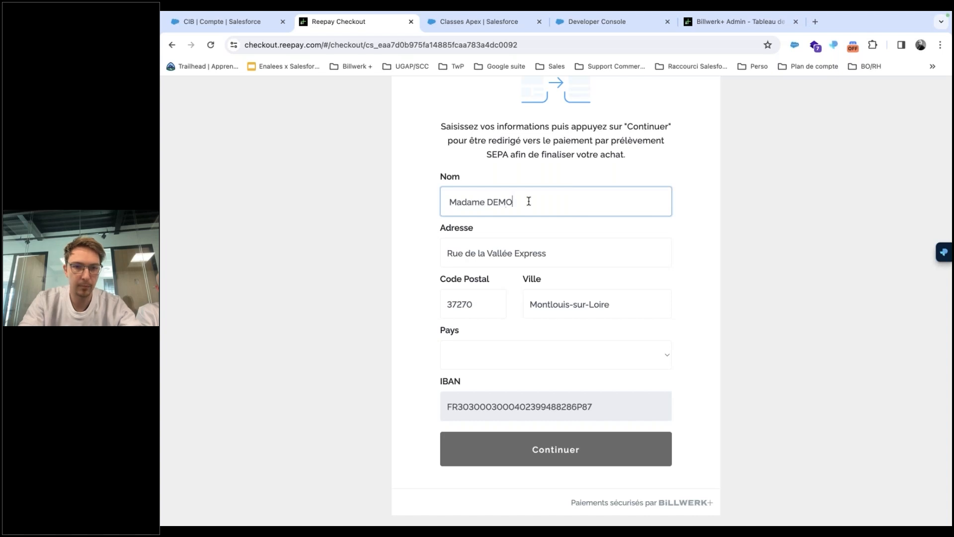
left_click(537, 353)
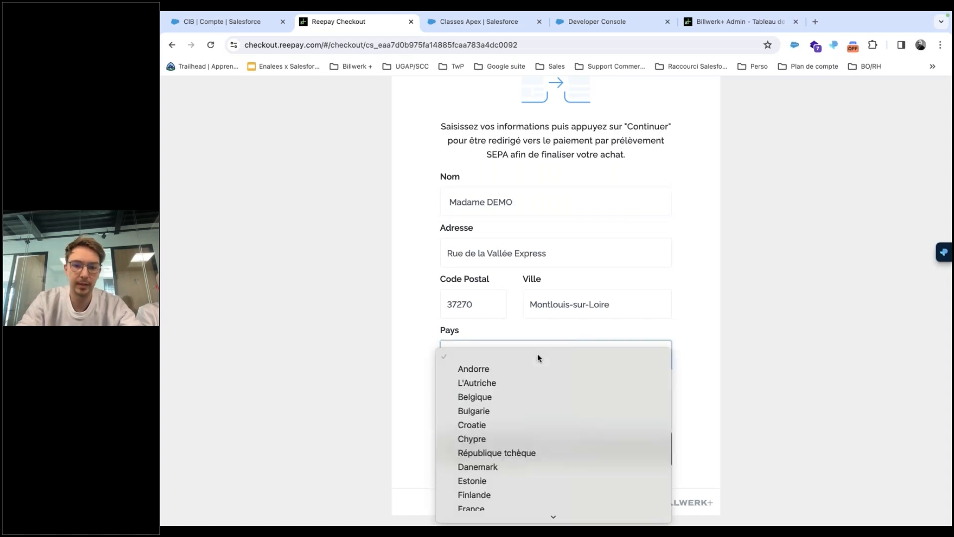
left_click(487, 503)
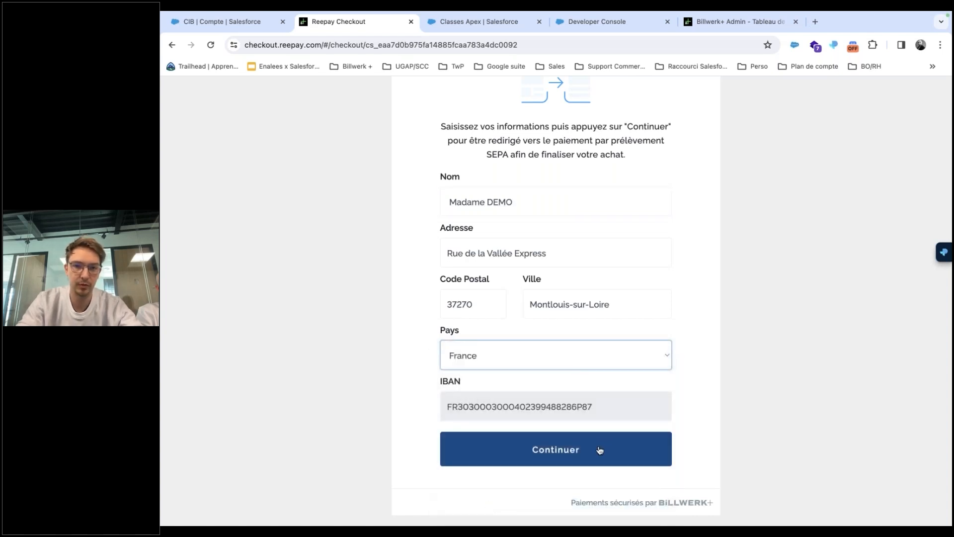
left_click(600, 450)
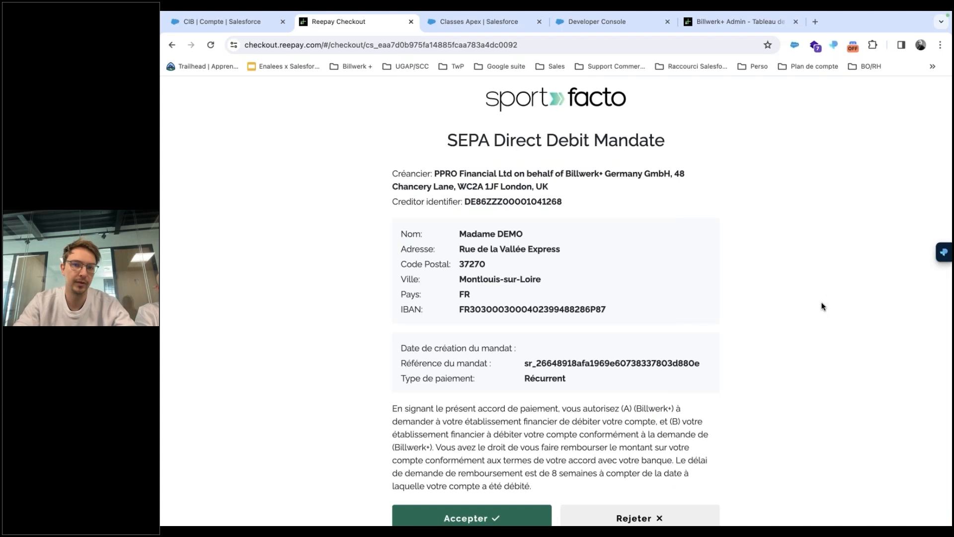
Accept the recurring SEPA direct debit mandate and return to the CIB account in Salesforce.
scroll(823, 307, "down", 1)
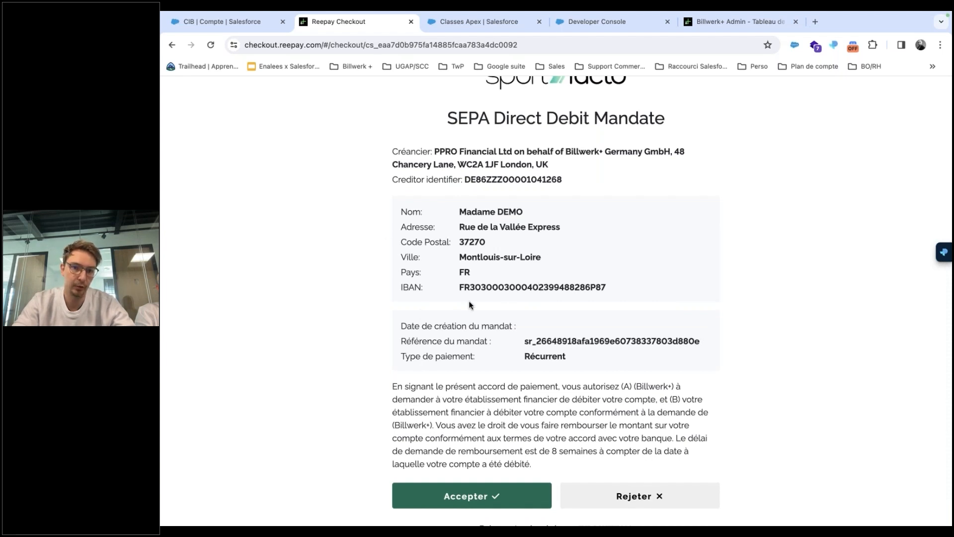
double_click(542, 356)
left_click(540, 402)
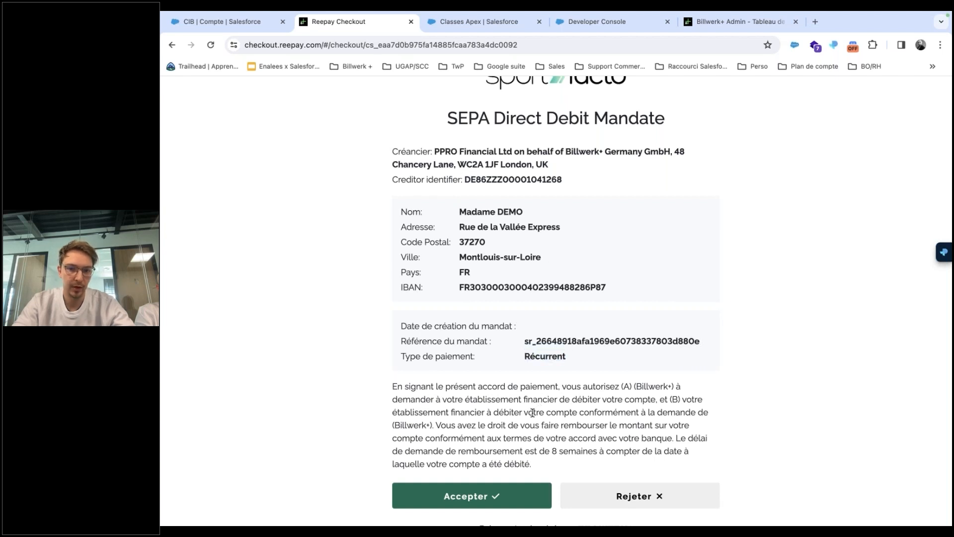
left_click(474, 497)
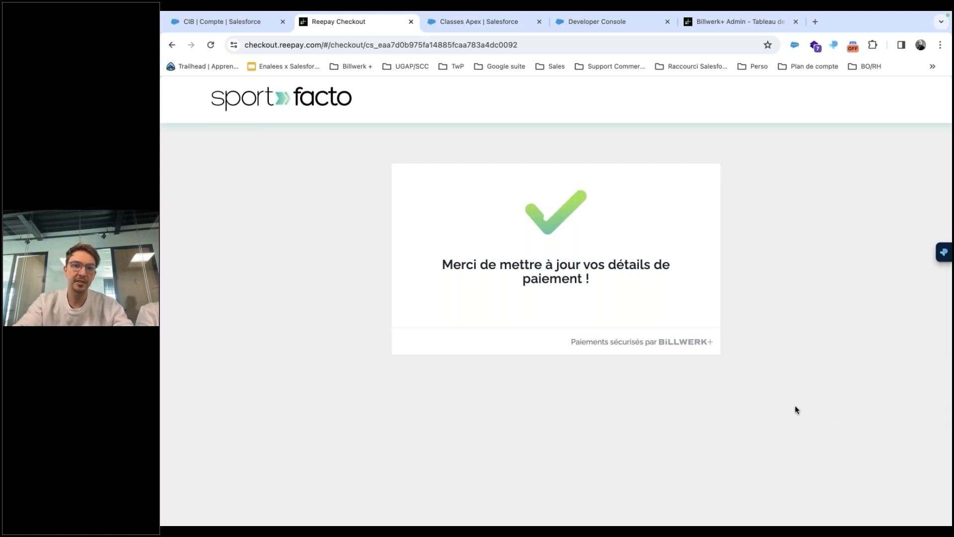
left_click(217, 28)
Reload the CIB account to confirm active SEPA method PSP-00019, then view its opportunities.
left_click(211, 45)
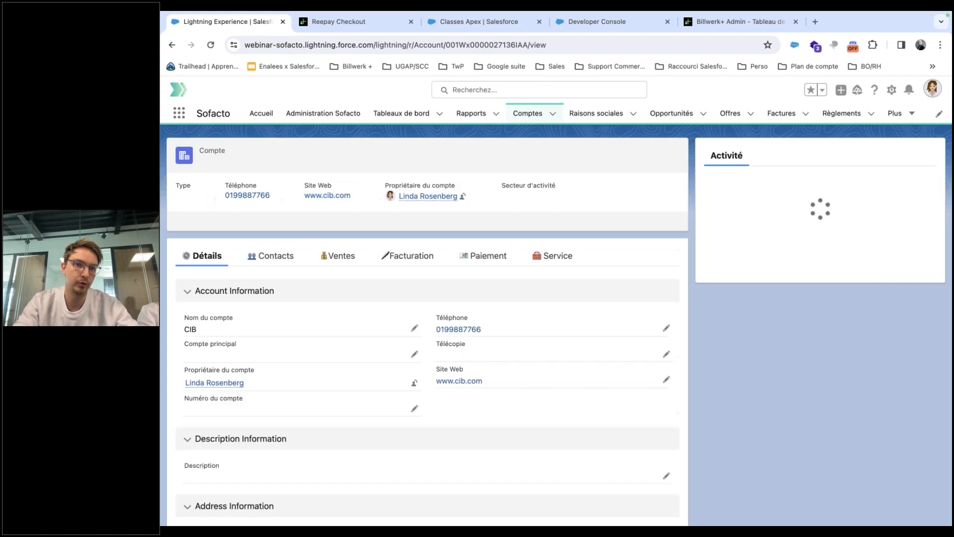
left_click(475, 240)
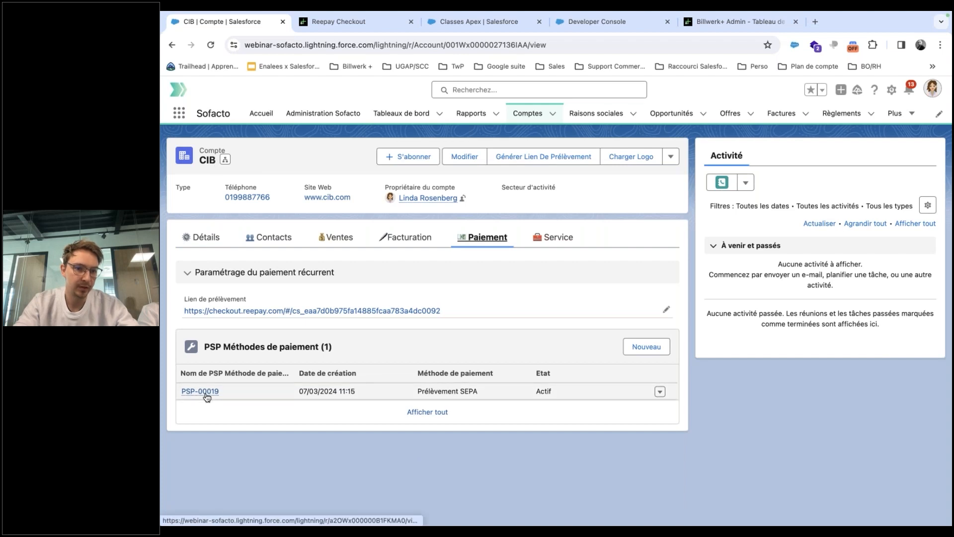
mouse_move(207, 396)
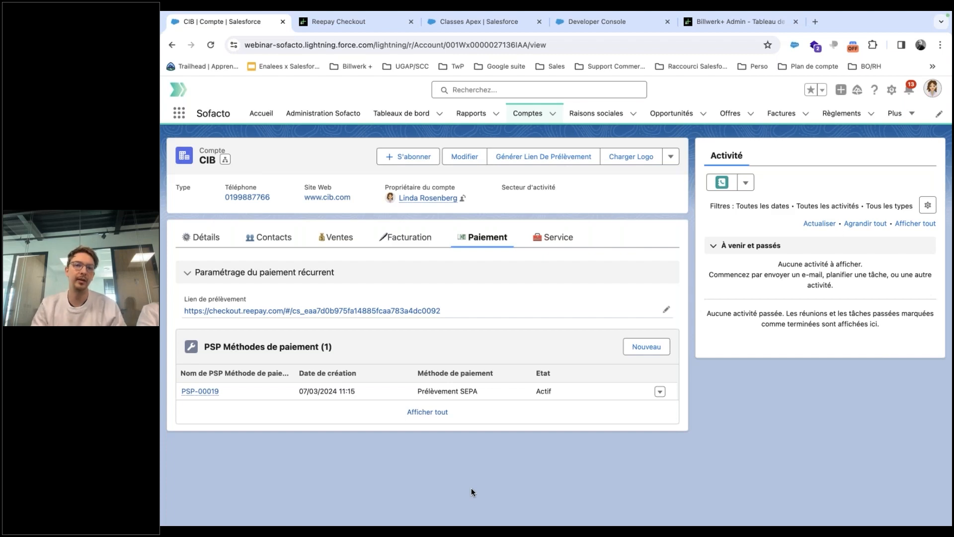
left_click(337, 237)
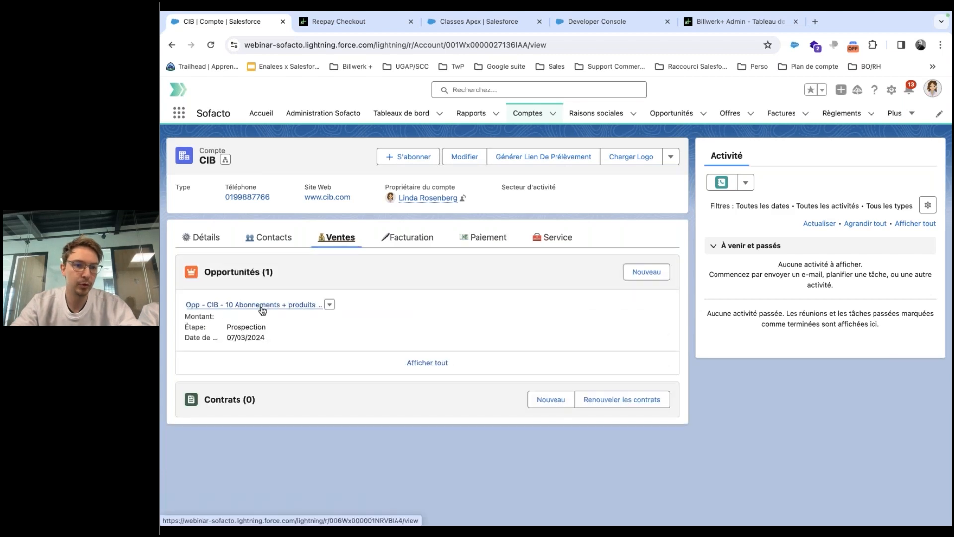
In the CIB 10 Abonnements opportunity, select Abonnement mensuel - Sport Basic and T-shirt de sport unisex.
left_click(263, 305)
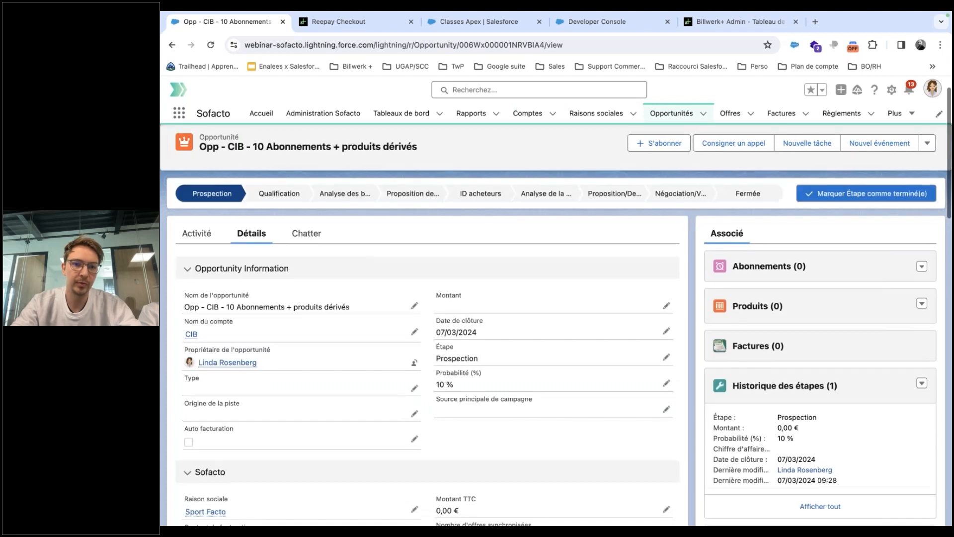
left_click(922, 334)
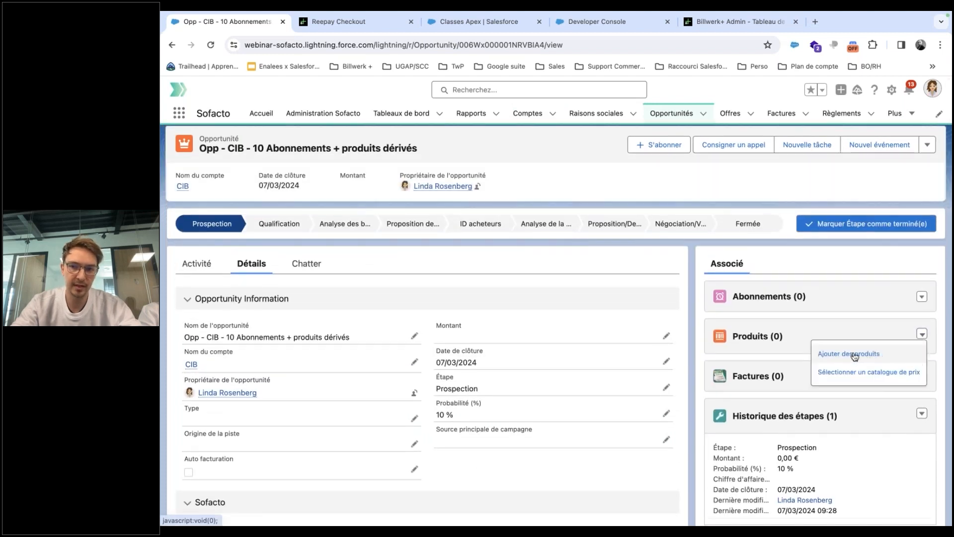
left_click(855, 356)
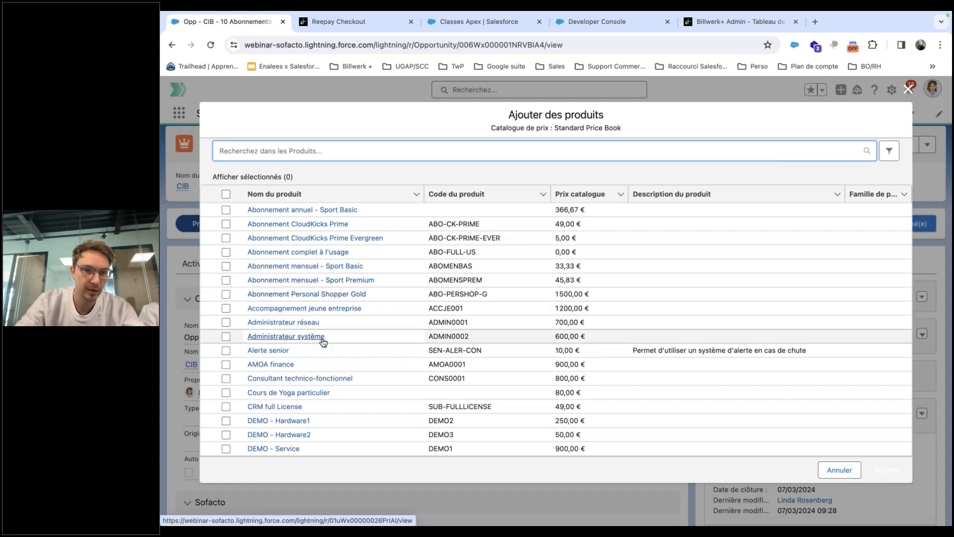
left_click(226, 267)
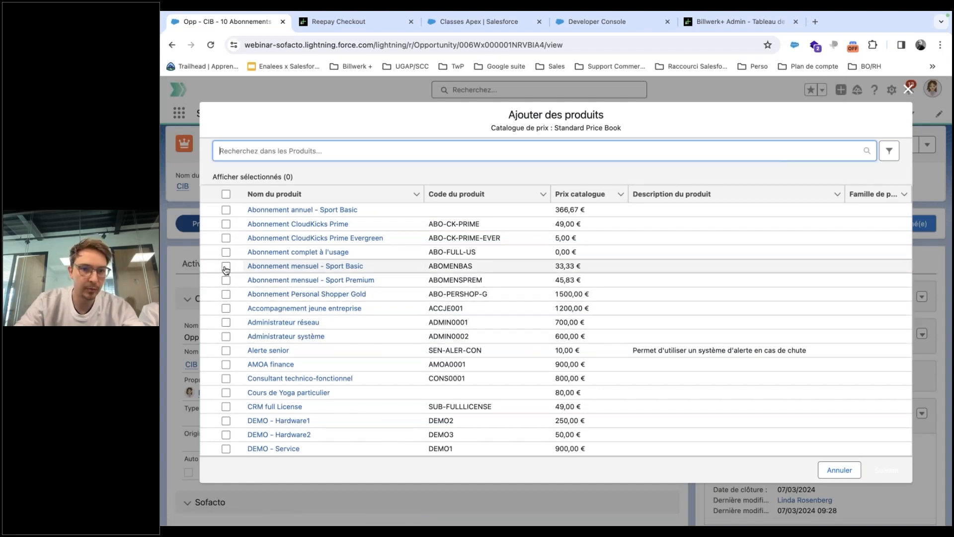
scroll(393, 349, "down", 10)
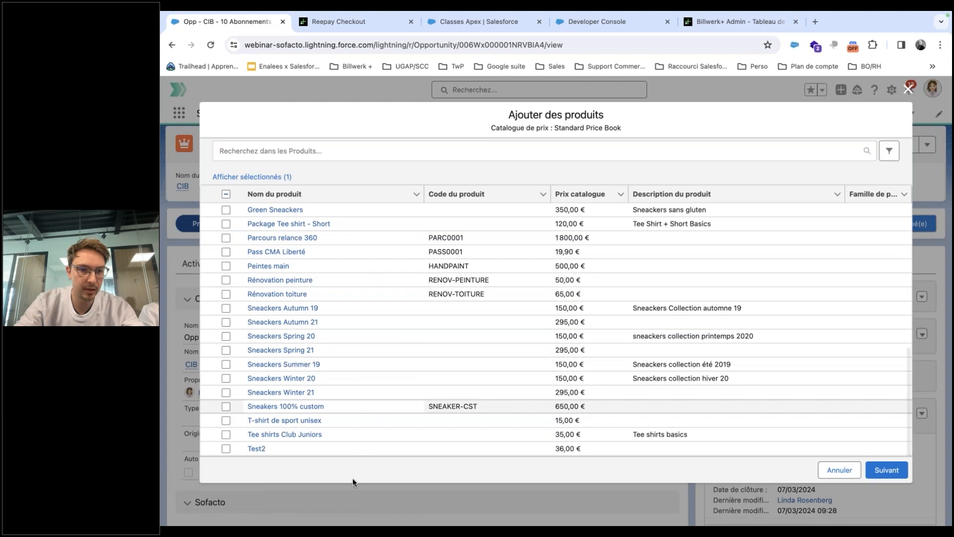
left_click(226, 421)
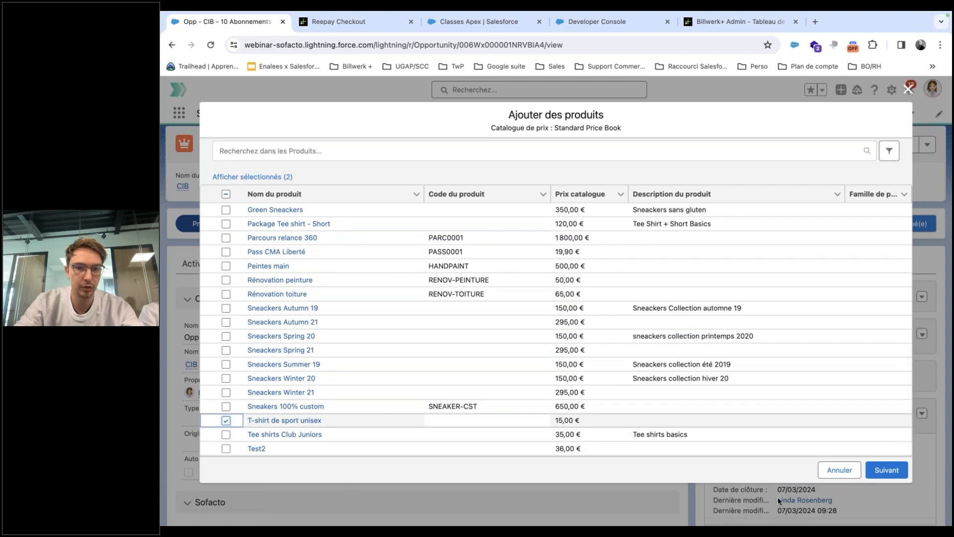
left_click(880, 471)
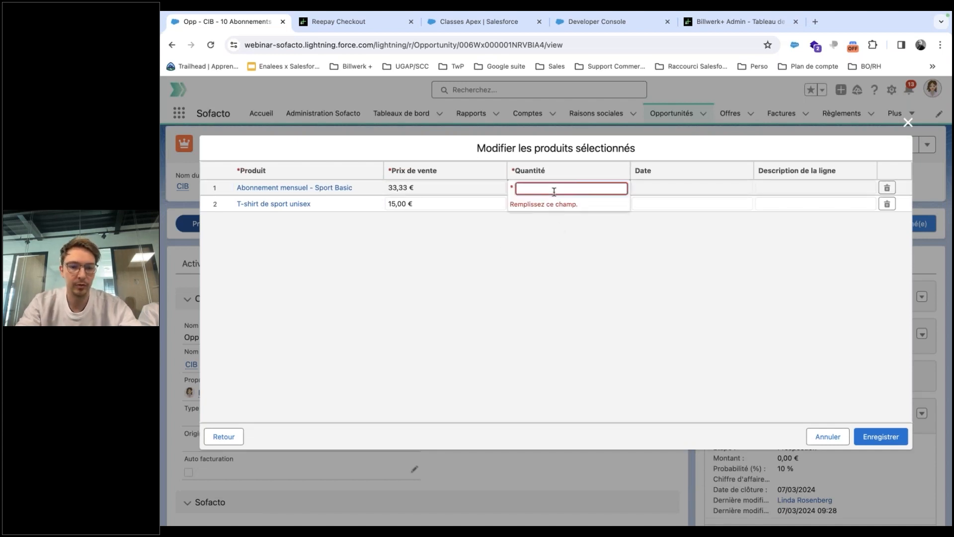
Set quantity 10 on both product lines and save them.
type("10")
left_click(511, 303)
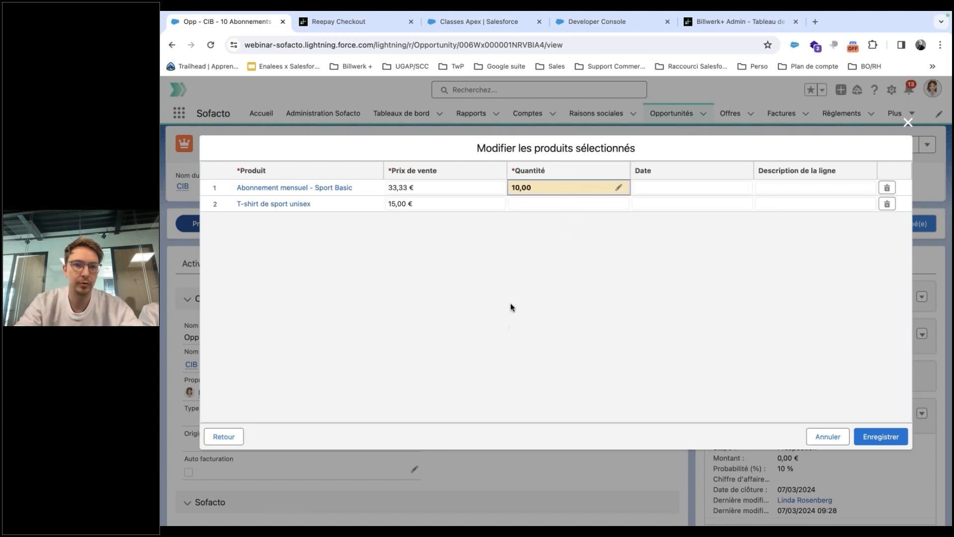
left_click(553, 206)
type("10")
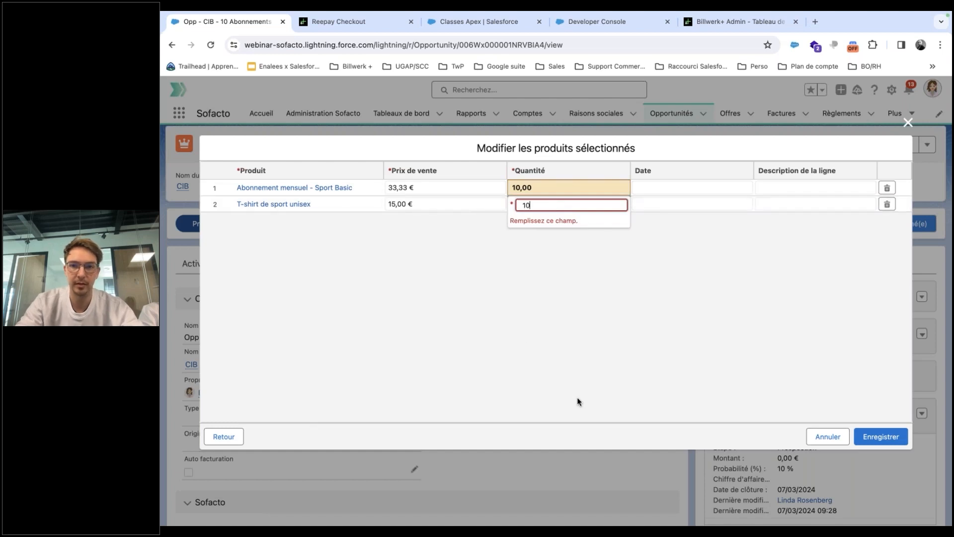
left_click(611, 404)
left_click(881, 437)
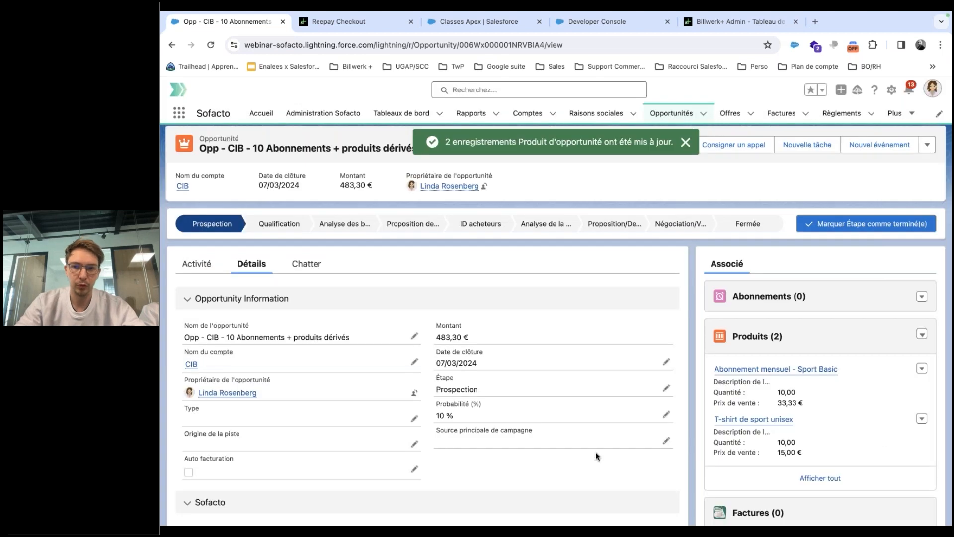
Close the opportunity with stage Close gagnée, save, and launch subscription creation from it.
left_click(750, 225)
left_click(880, 223)
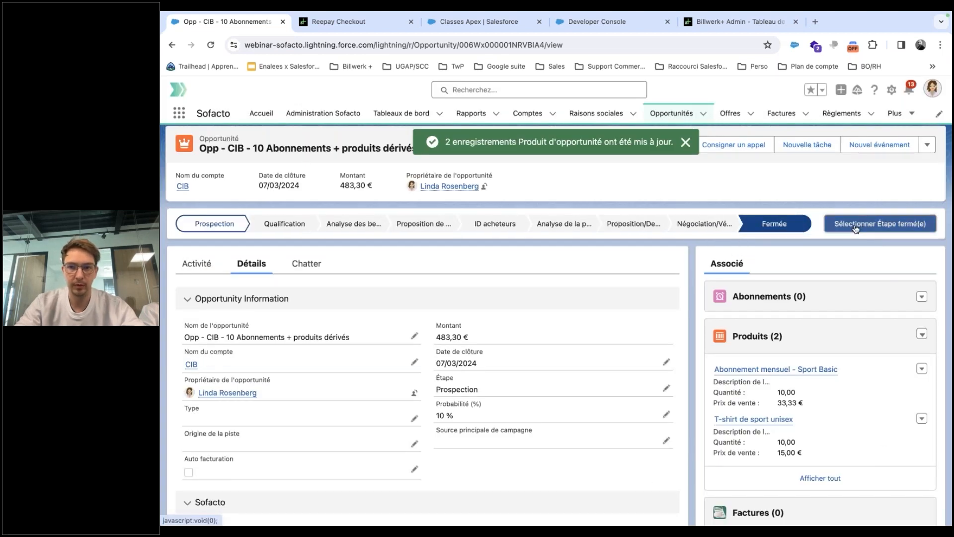
left_click(497, 298)
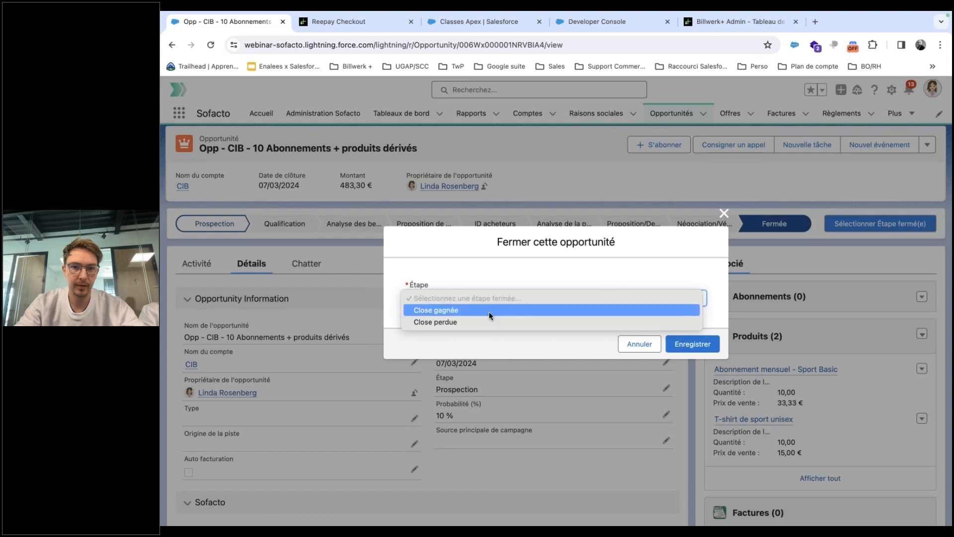
left_click(487, 310)
left_click(692, 343)
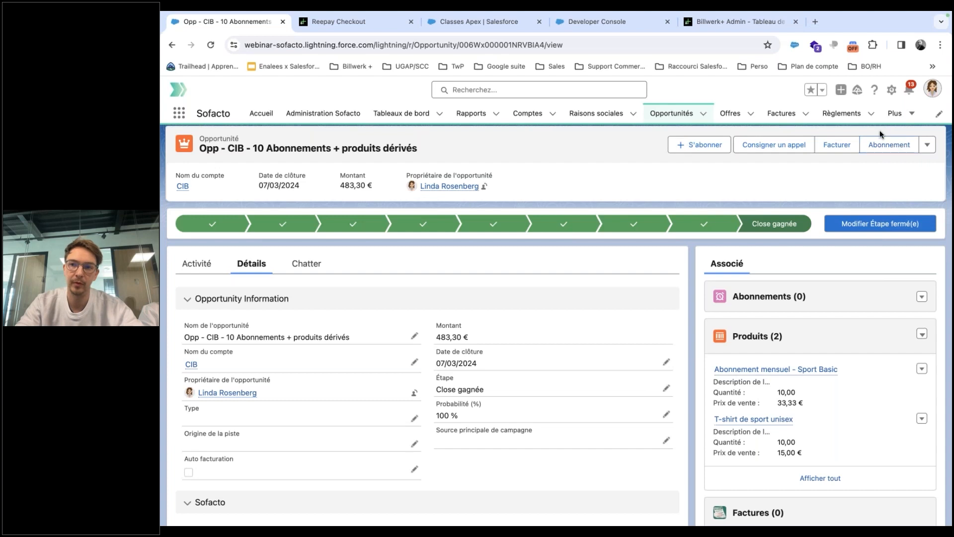
left_click(875, 148)
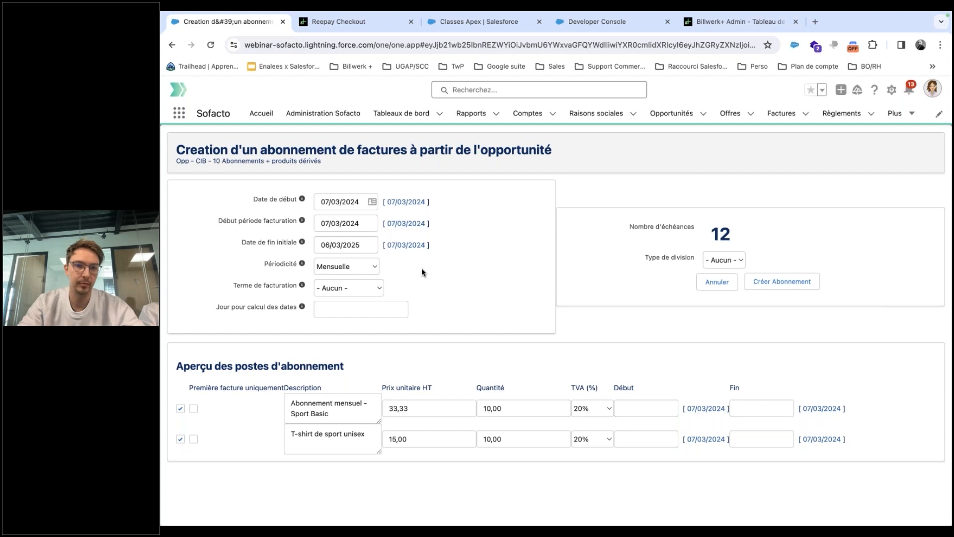
Set billing term A échoir, bill the T-shirt on the first invoice only, and create the subscription.
left_click(357, 288)
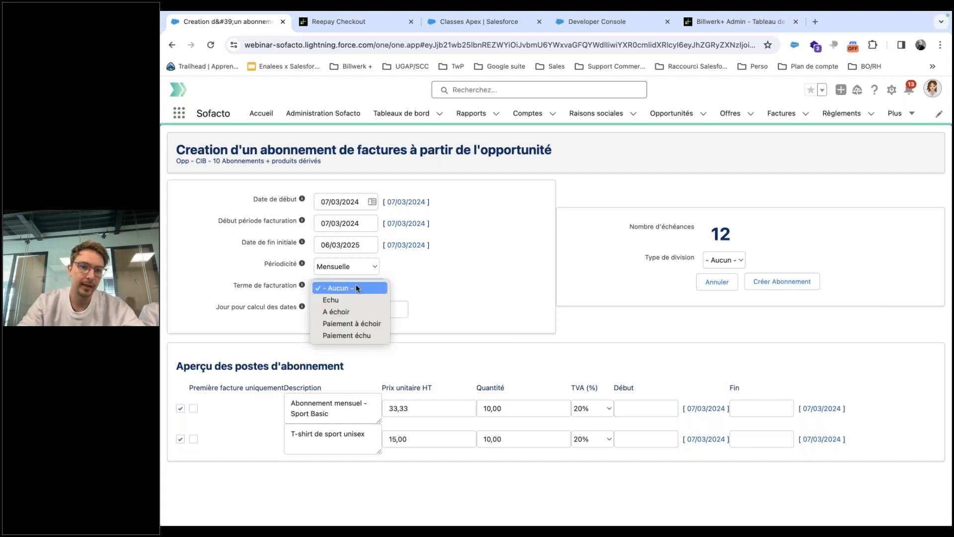
left_click(346, 314)
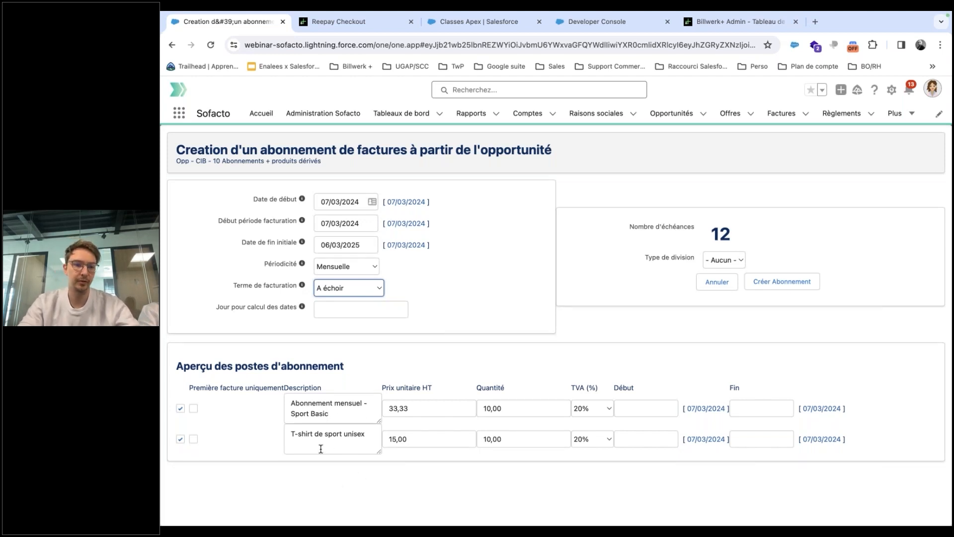
left_click(194, 439)
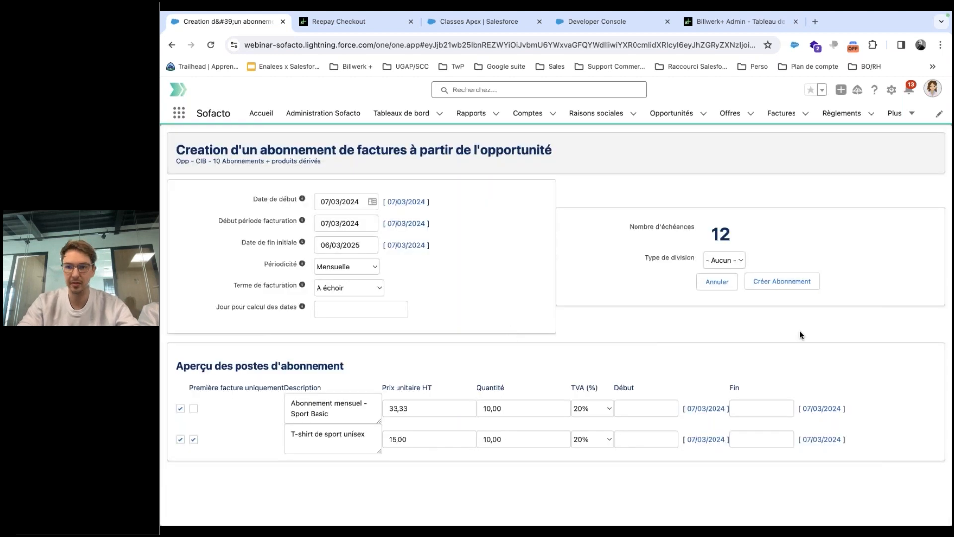
left_click(785, 283)
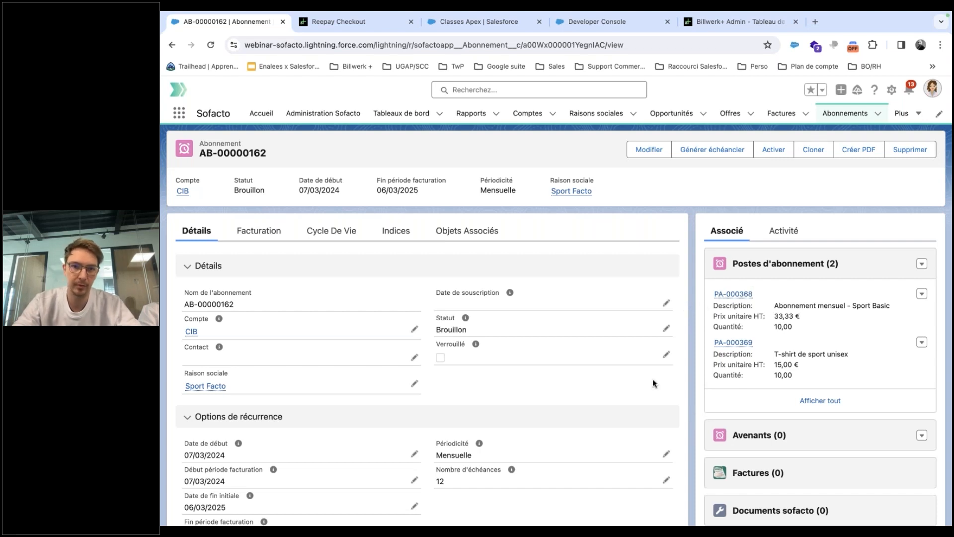
Open AB-00000162's Facturation tab showing 483,30 € before tax, 579,96 € with tax, 333,30 € MRR.
scroll(575, 392, "down", 3)
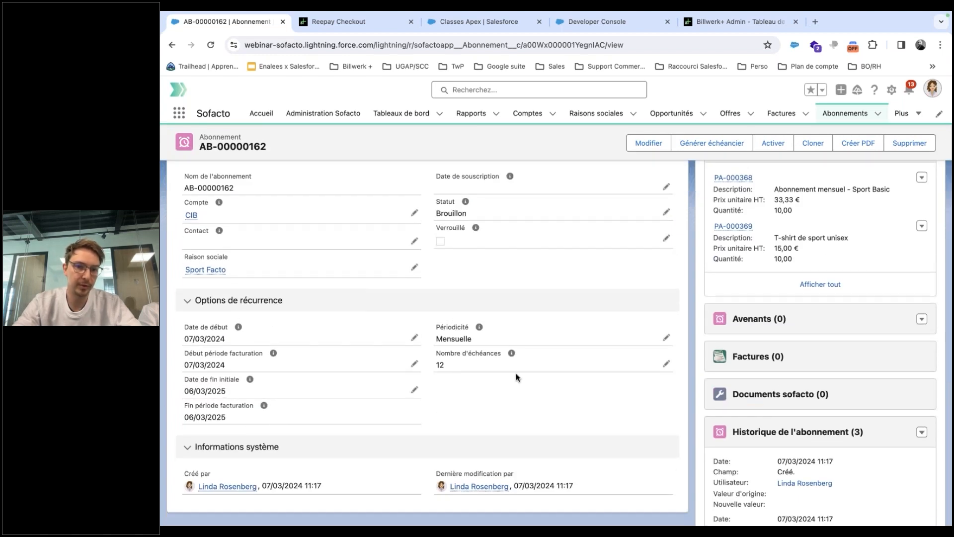
scroll(517, 378, "up", 5)
left_click(263, 230)
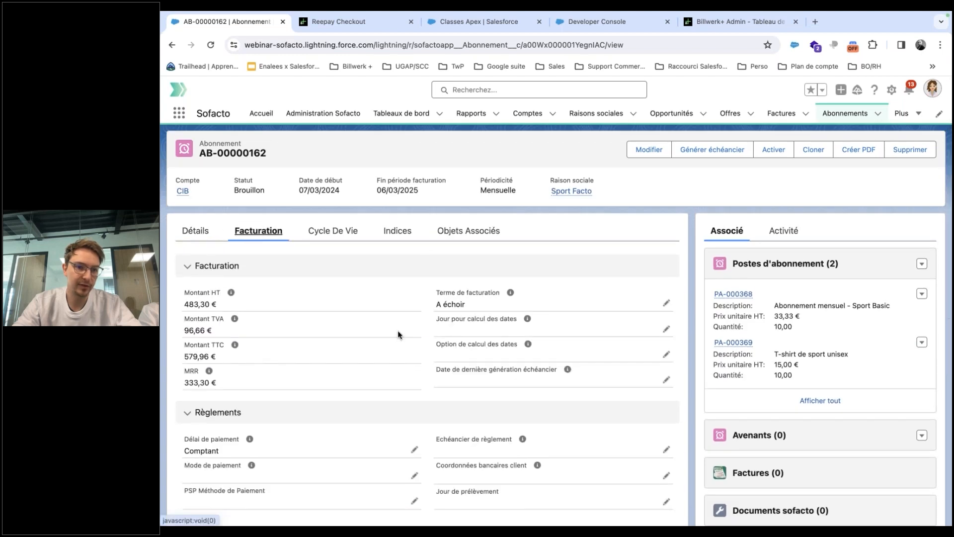
scroll(397, 330, "down", 4)
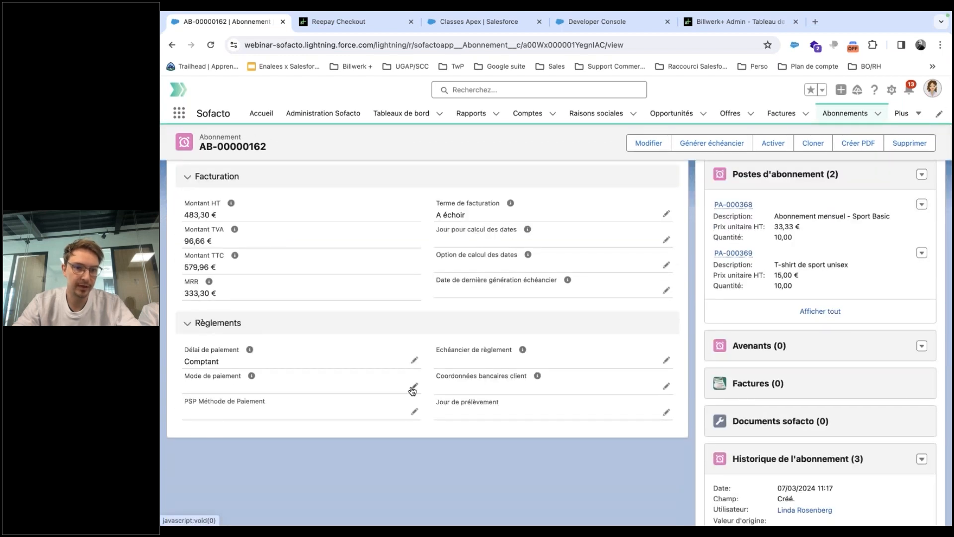
Change the subscription's Mode de paiement to B+ Payments récurrents.
left_click(413, 391)
scroll(383, 407, "down", 1)
left_click(377, 408)
scroll(341, 370, "down", 3)
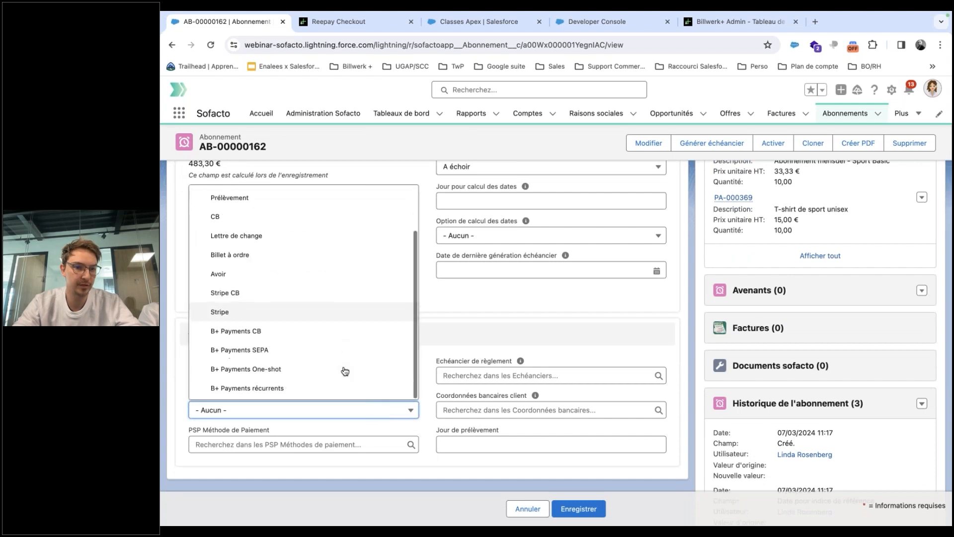
left_click(323, 392)
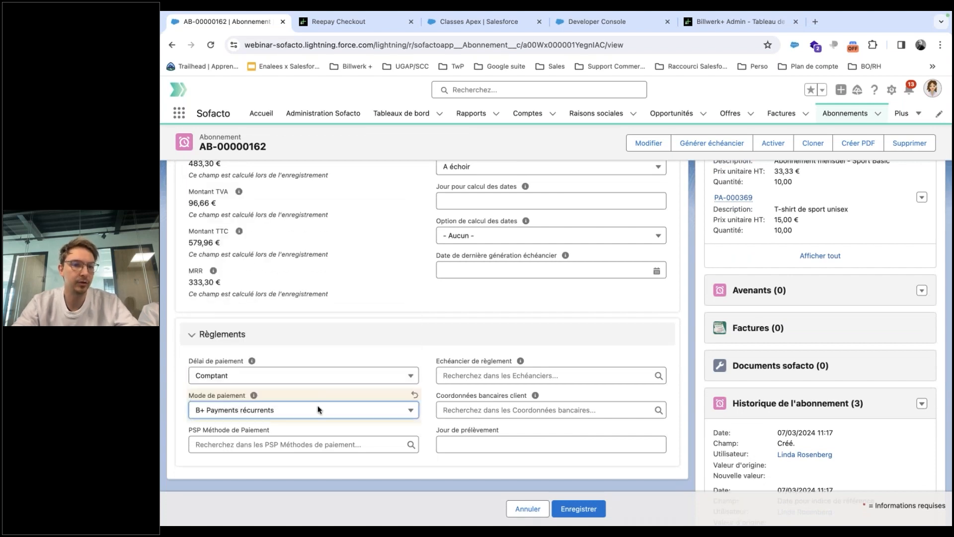
Link payment method PSP-00019, set Jour de prélèvement to 7, and save.
left_click(310, 444)
type("psp")
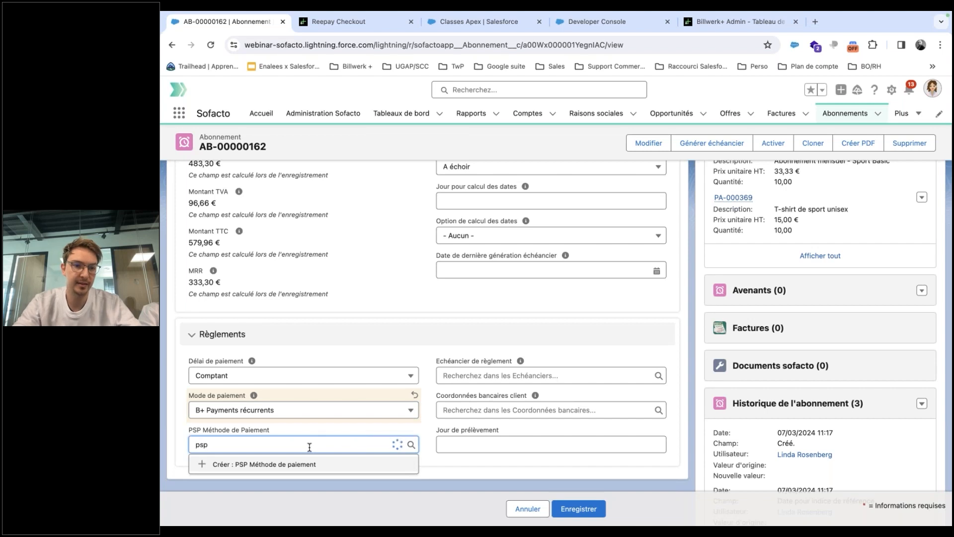
left_click(276, 463)
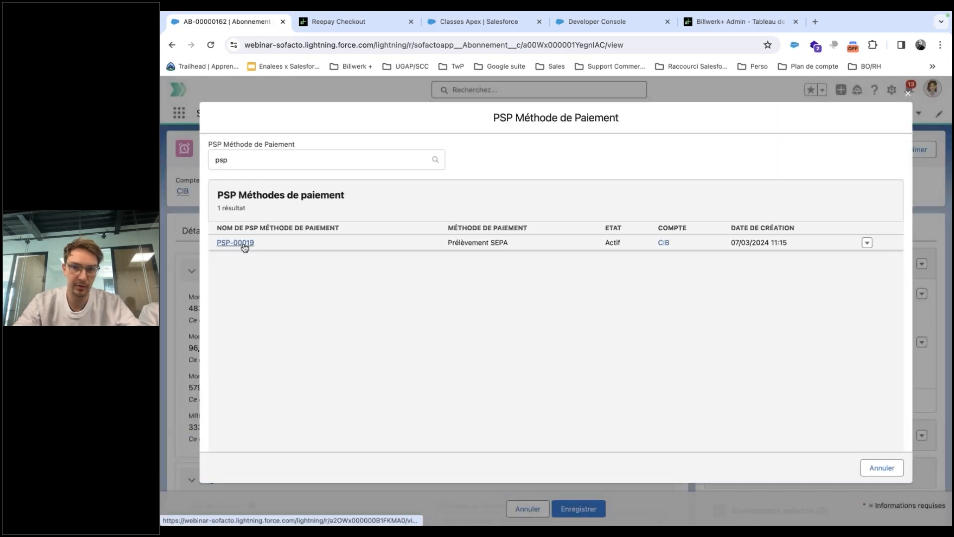
left_click(235, 243)
scroll(377, 322, "up", 3)
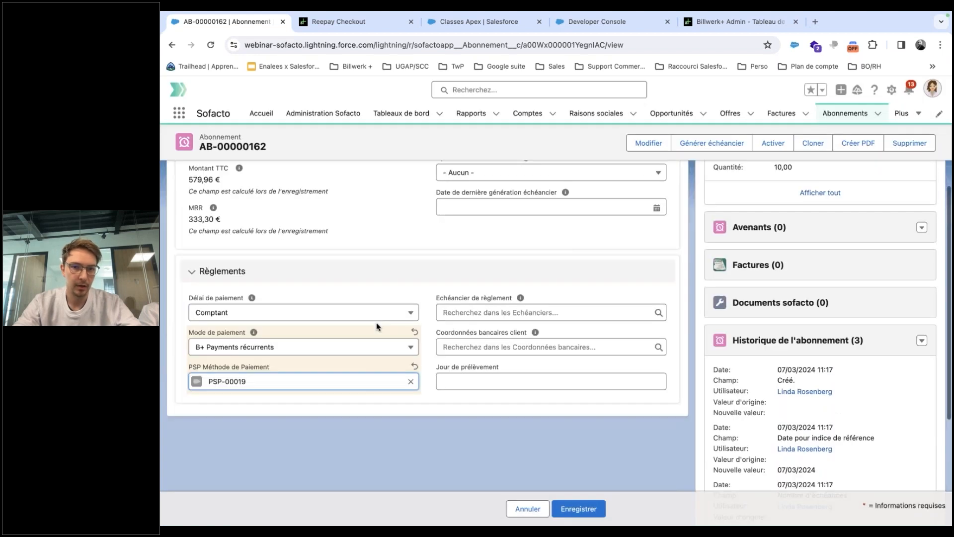
left_click(485, 416)
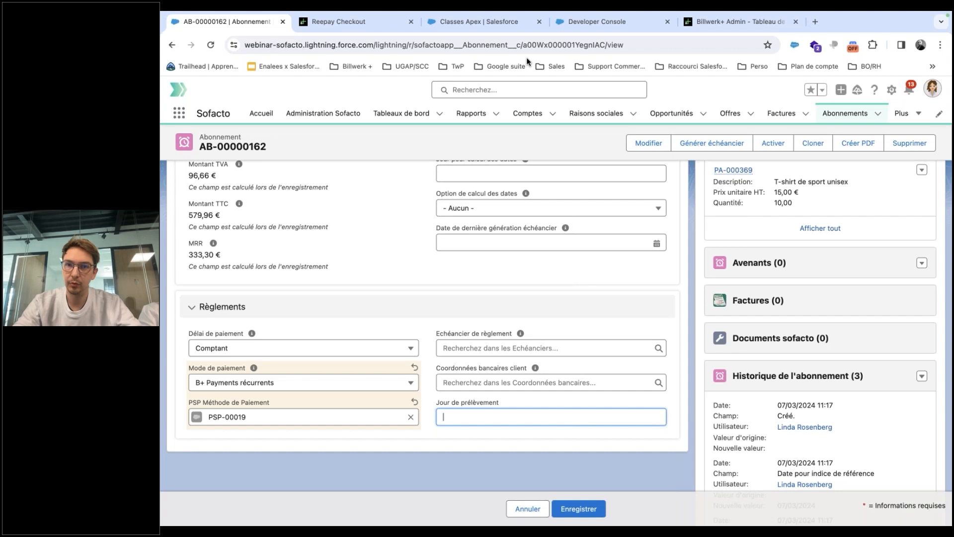
type("7")
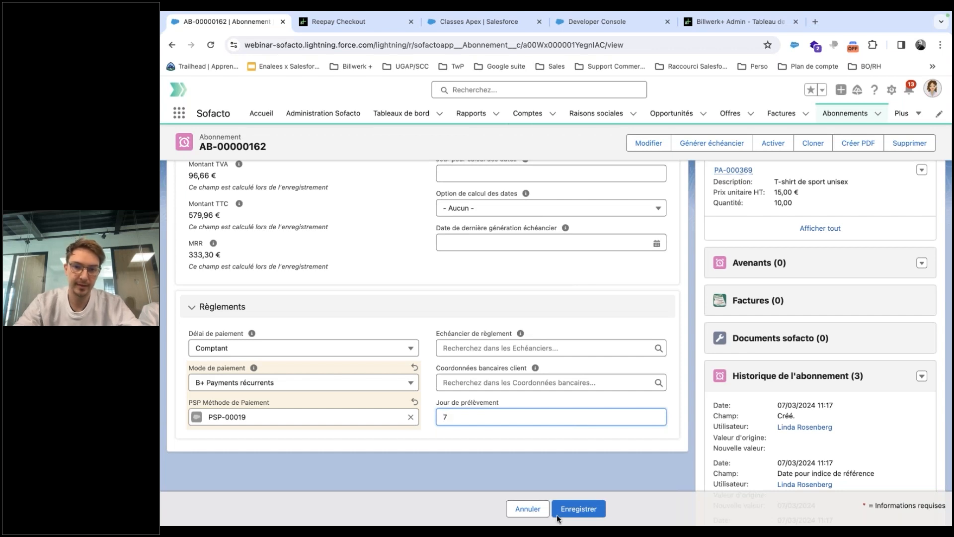
left_click(579, 509)
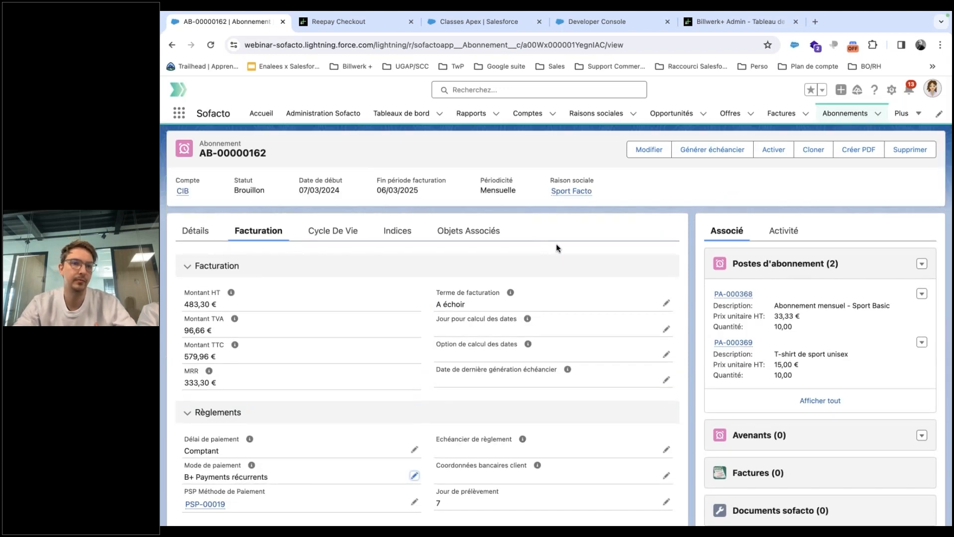
Activate draft subscription AB-00000162 and open its empty Factures (0) related list.
left_click(196, 237)
scroll(561, 304, "down", 3)
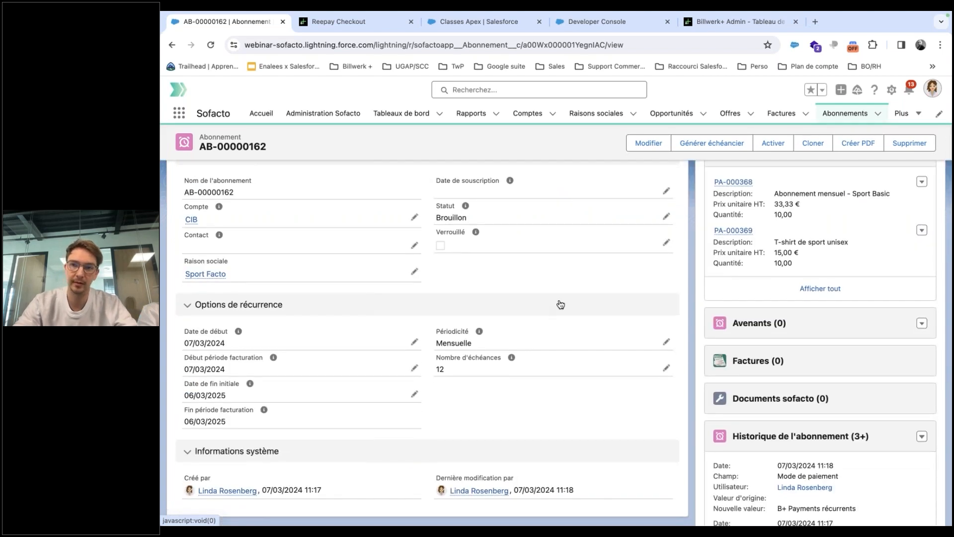
scroll(560, 304, "up", 3)
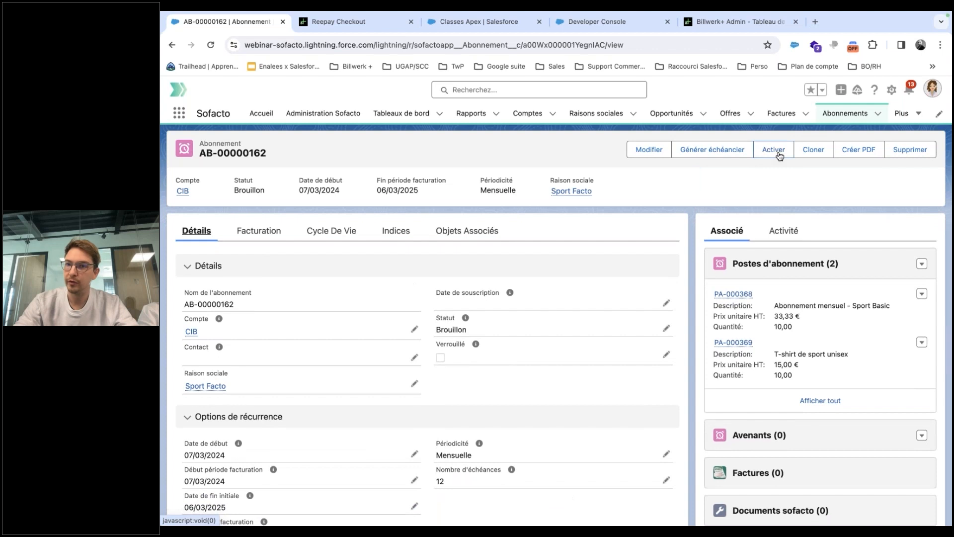
left_click(780, 156)
left_click(576, 315)
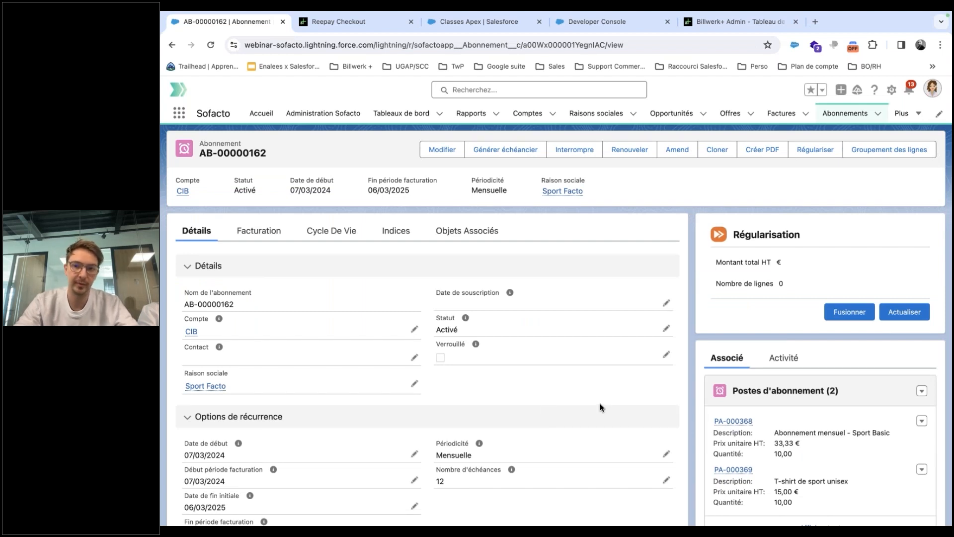
scroll(473, 327, "down", 5)
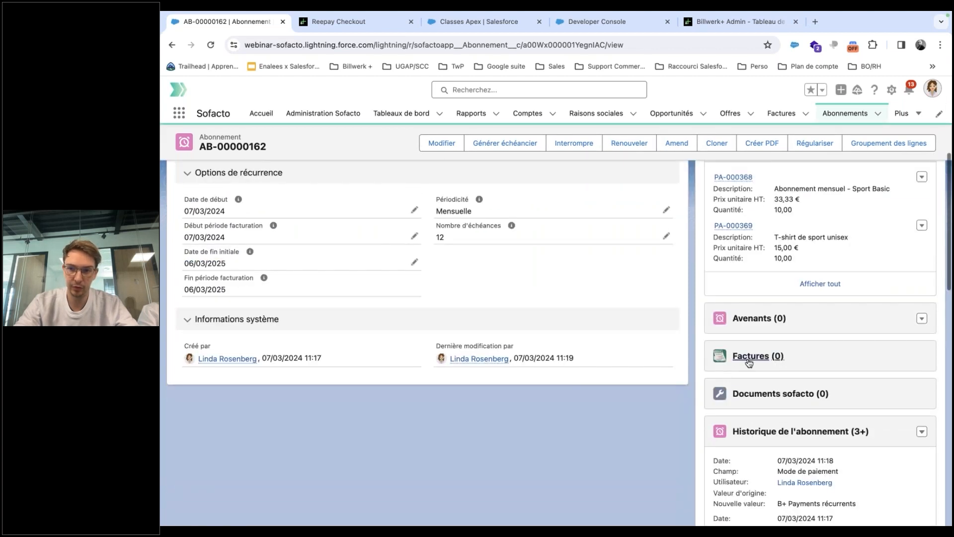
left_click(750, 360)
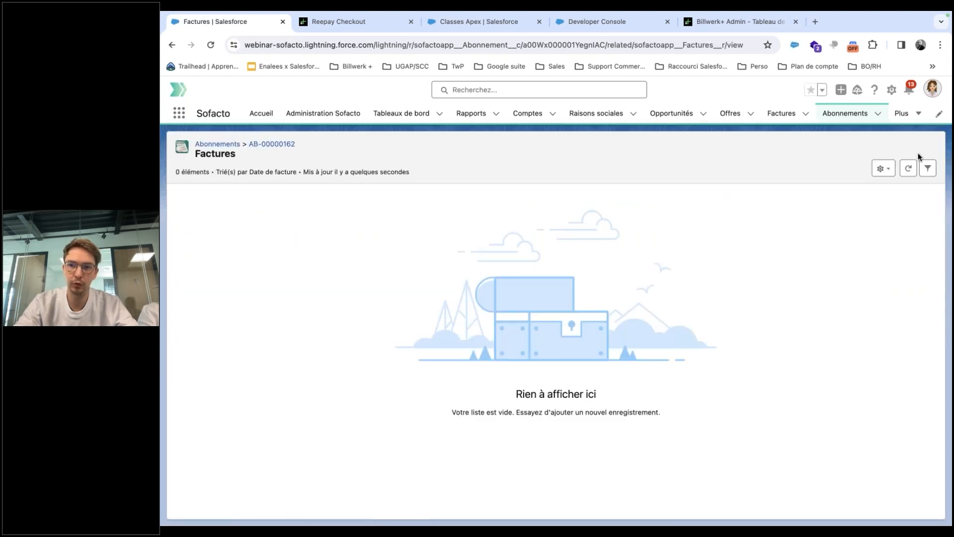
Refresh the invoices list to load the 12 draft invoices, then open invoice 03611.
left_click(908, 170)
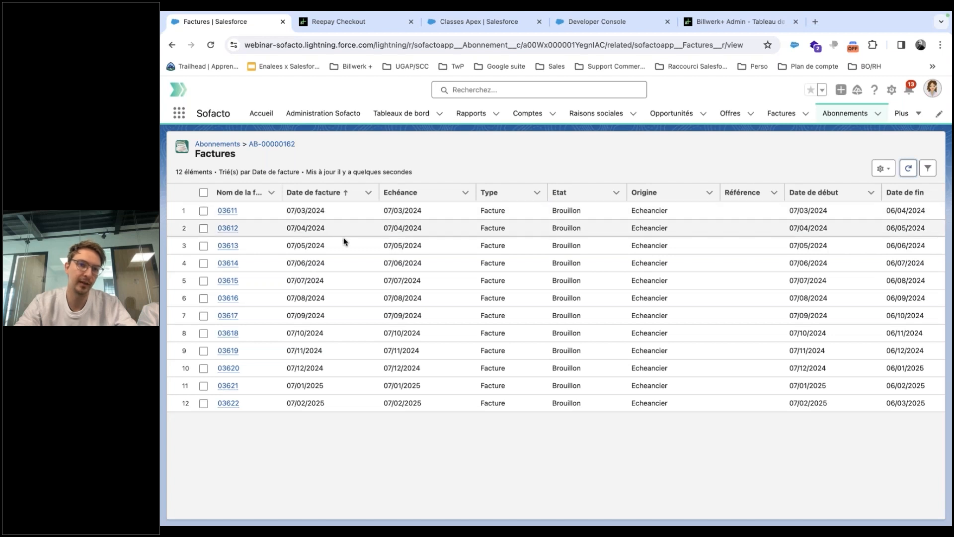
scroll(389, 416, "right", 5)
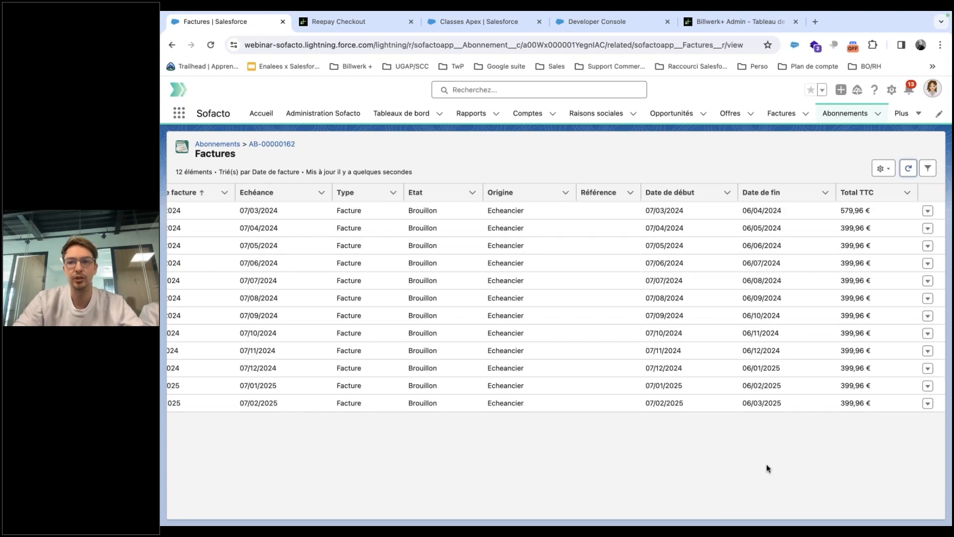
scroll(767, 464, "left", 5)
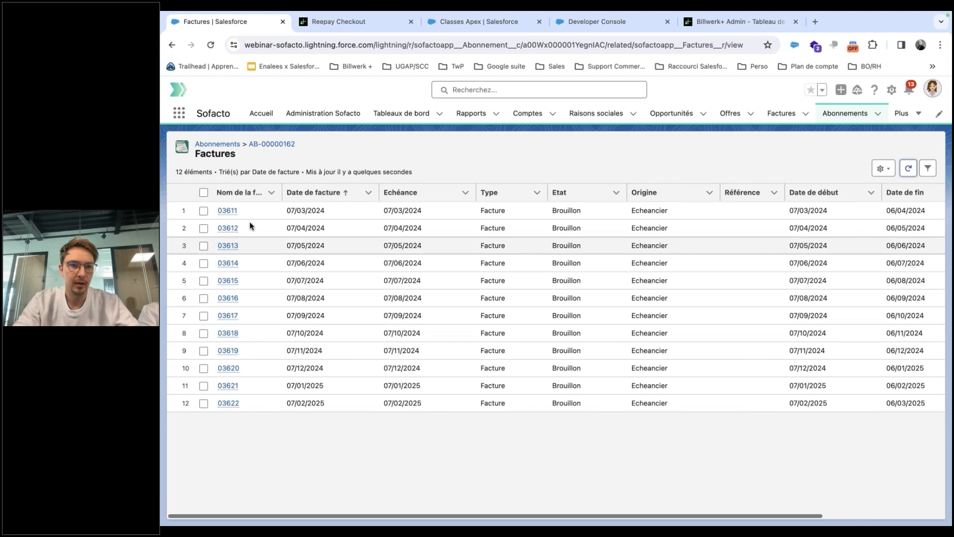
left_click(225, 211)
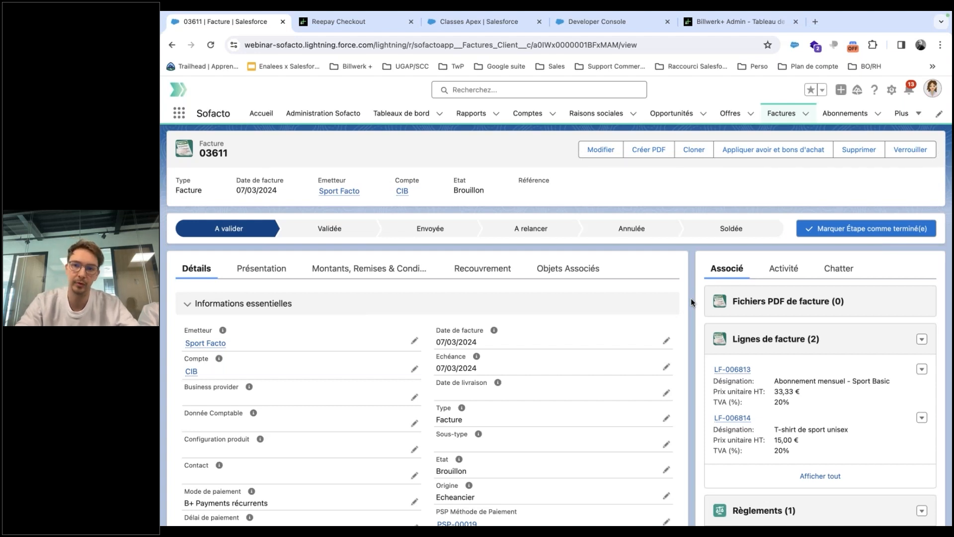
scroll(690, 298, "down", 2)
mouse_move(732, 310)
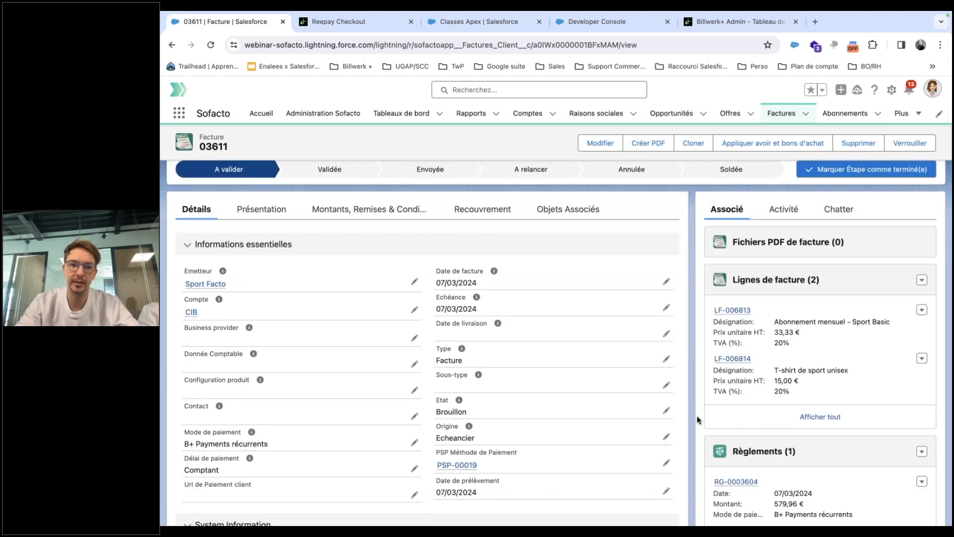
scroll(697, 416, "down", 1)
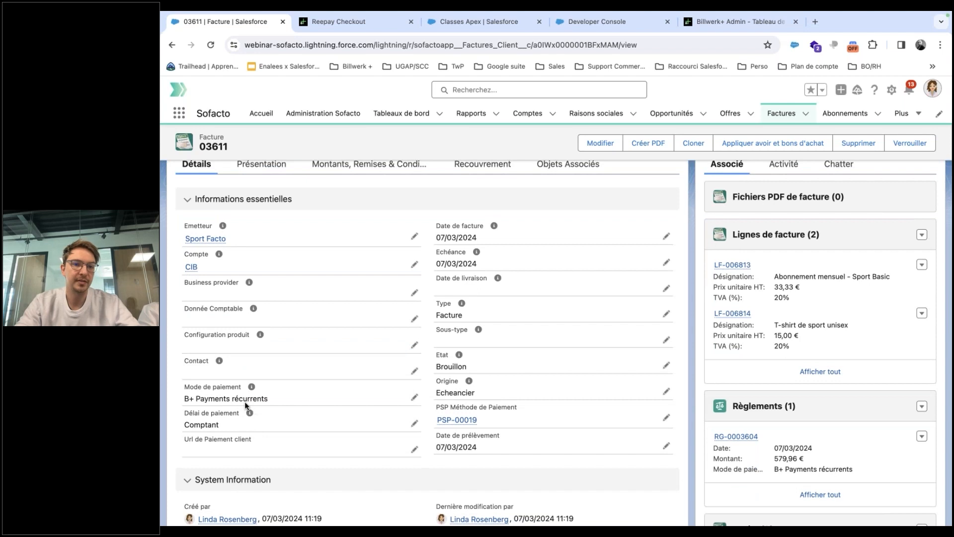
mouse_move(462, 423)
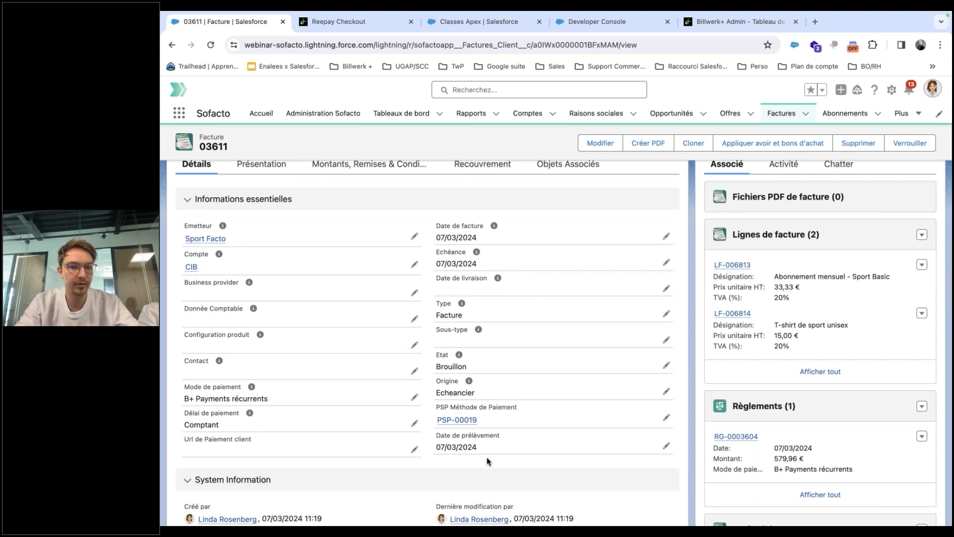
scroll(488, 457, "up", 3)
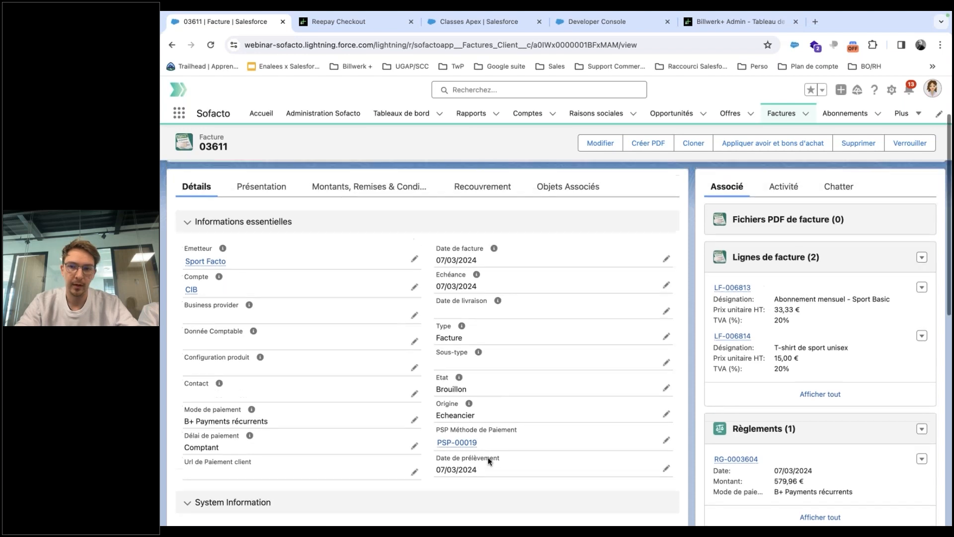
left_click(646, 150)
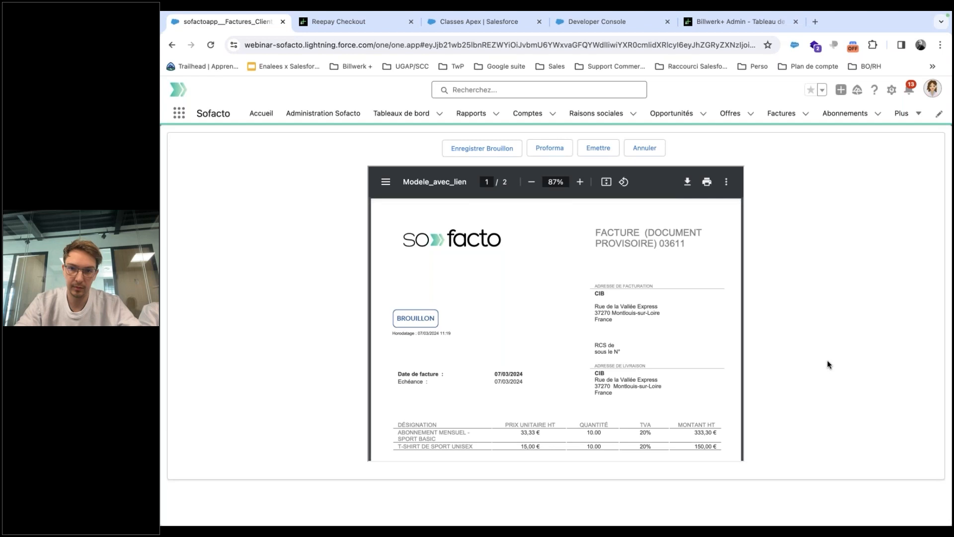
Issue invoice 03611 from its PDF preview so it becomes Emise as FAC-202400086.
scroll(688, 334, "down", 1)
scroll(687, 335, "down", 1)
scroll(687, 334, "down", 1)
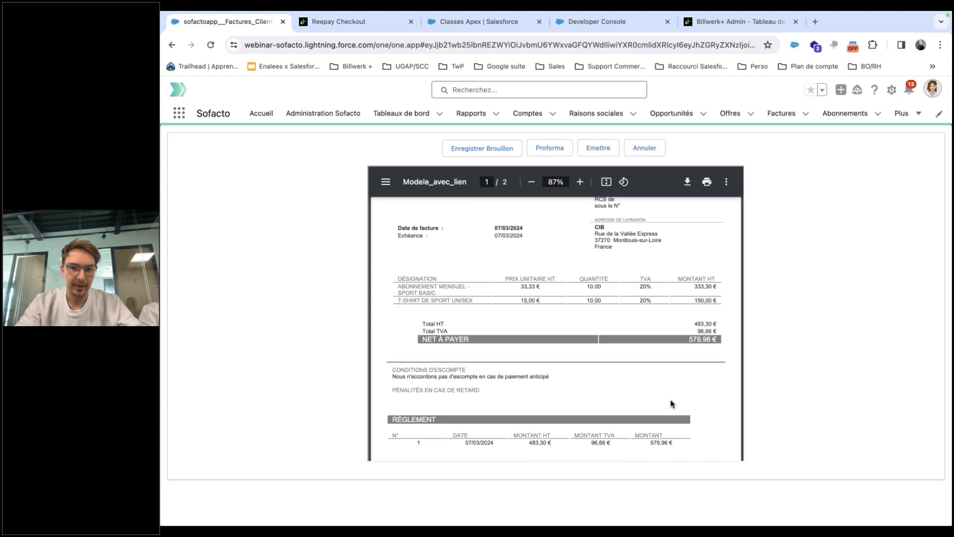
scroll(670, 401, "down", 1)
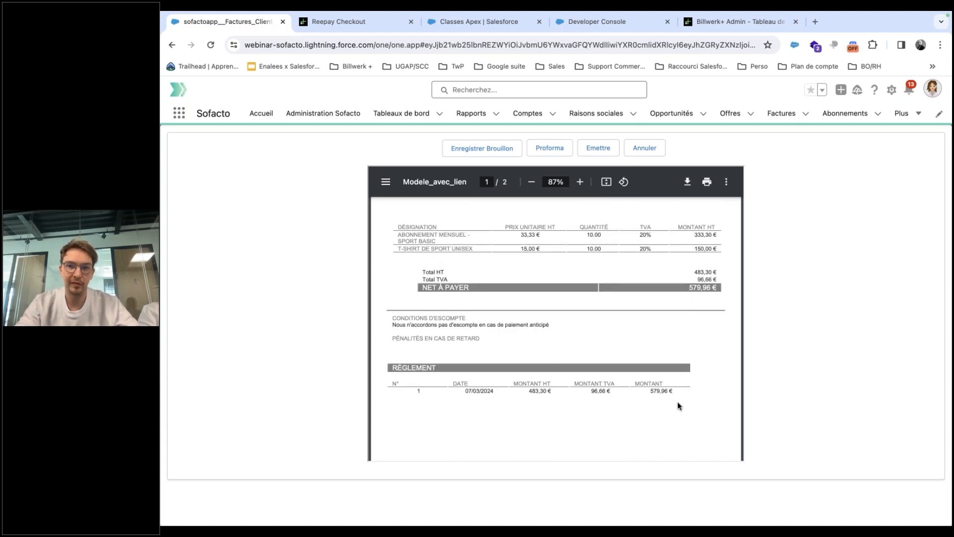
scroll(678, 392, "up", 5)
left_click(599, 149)
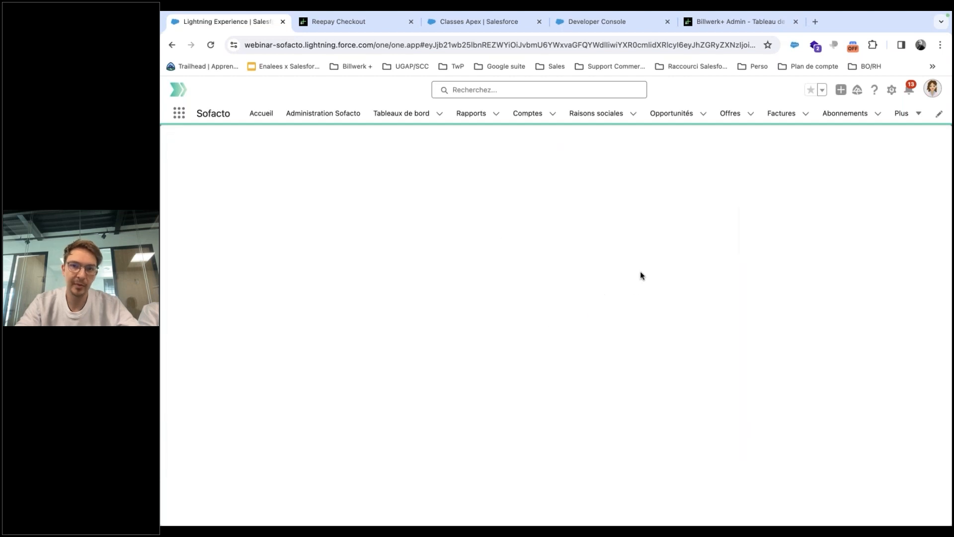
left_click(575, 314)
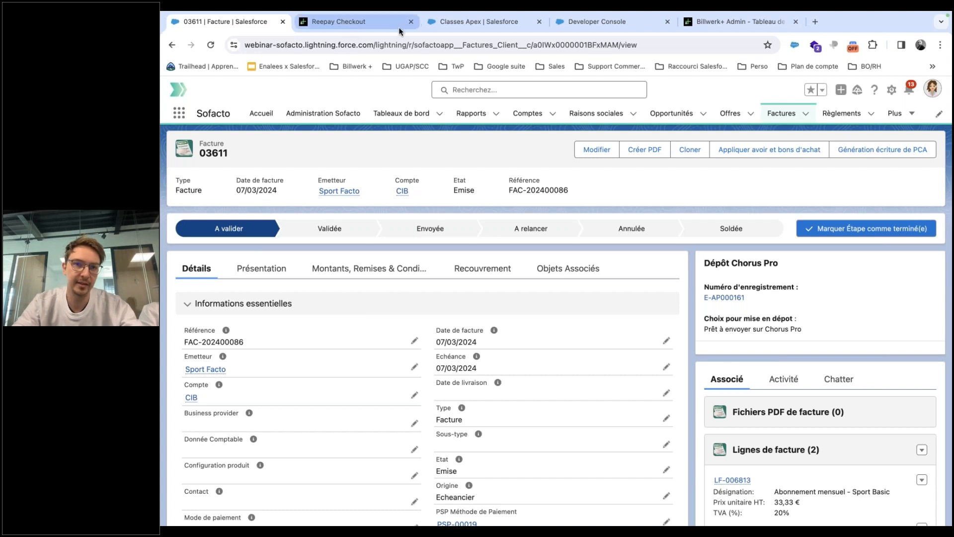
left_click(481, 18)
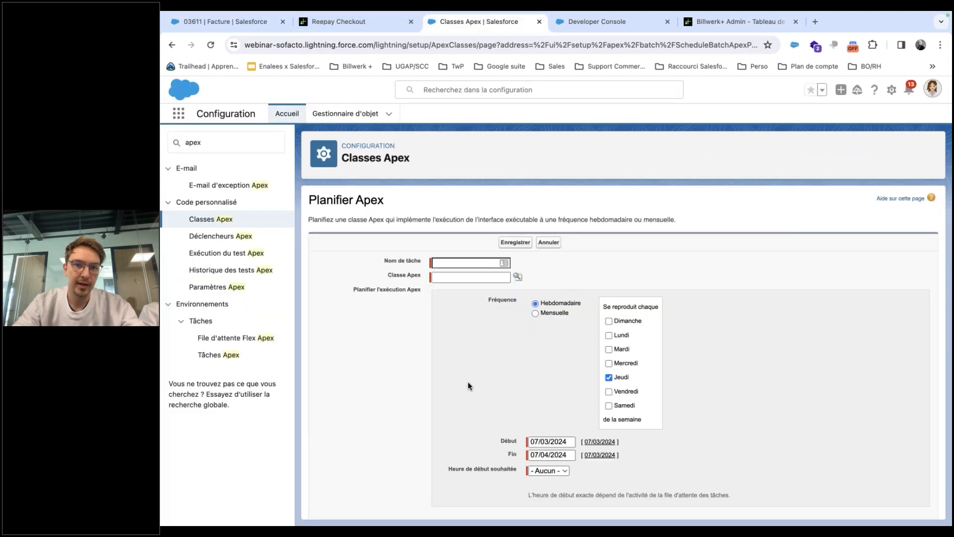
scroll(467, 380, "down", 1)
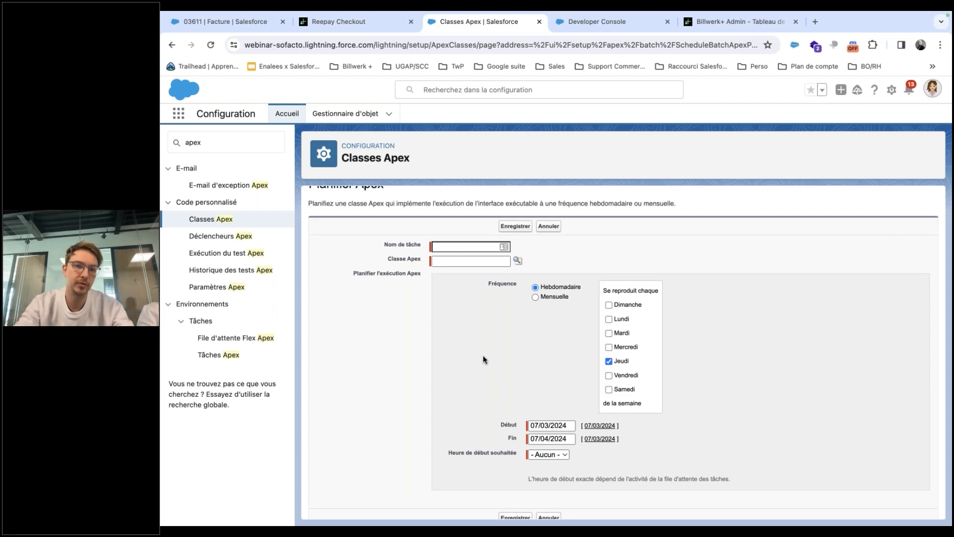
scroll(483, 358, "up", 1)
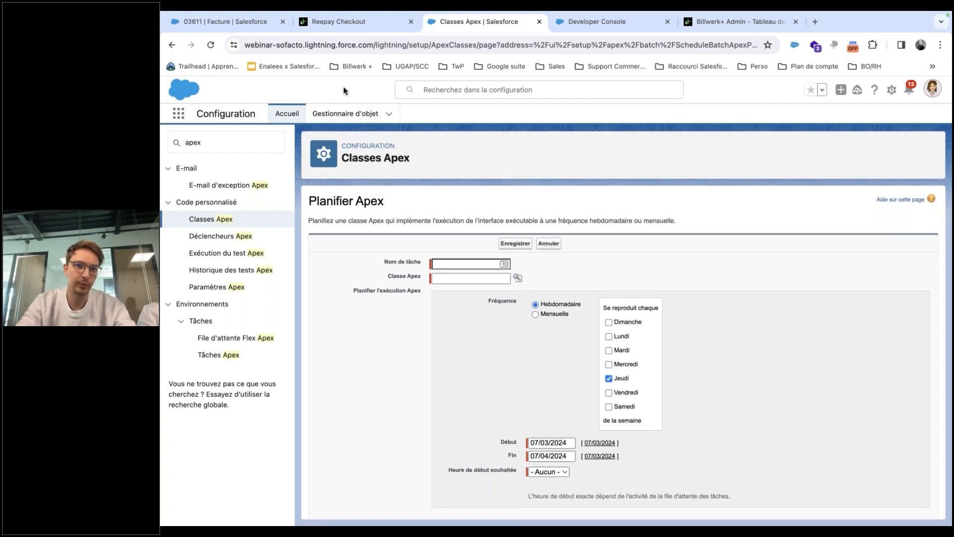
left_click(229, 23)
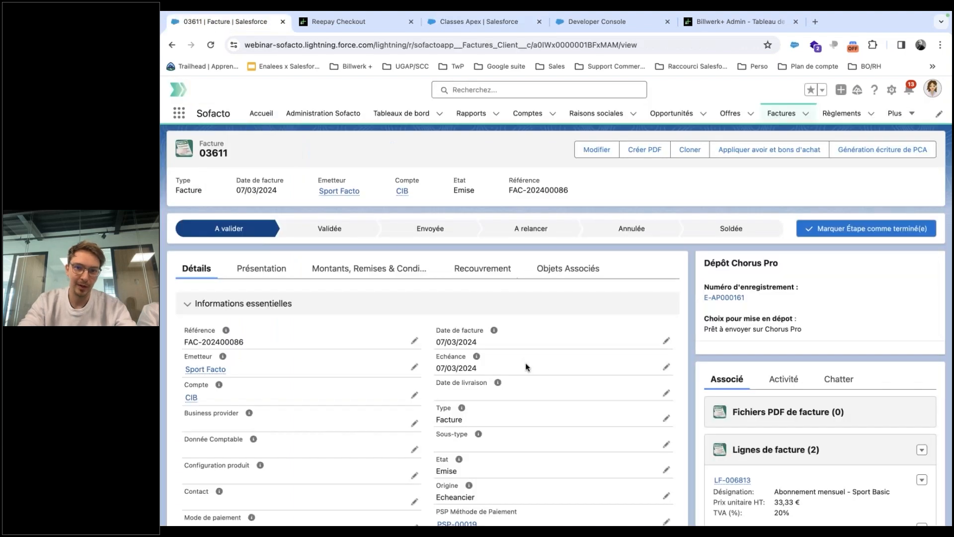
left_click(480, 274)
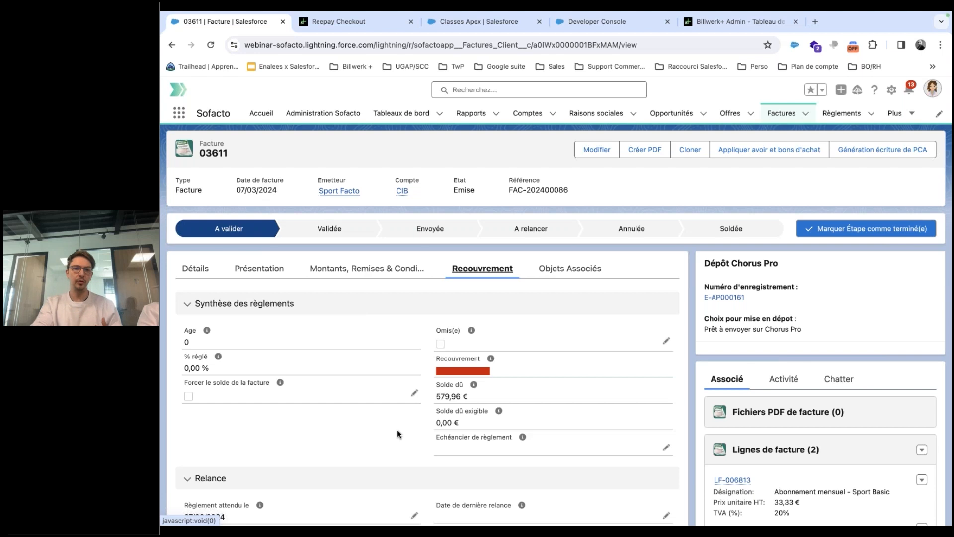
left_click(196, 269)
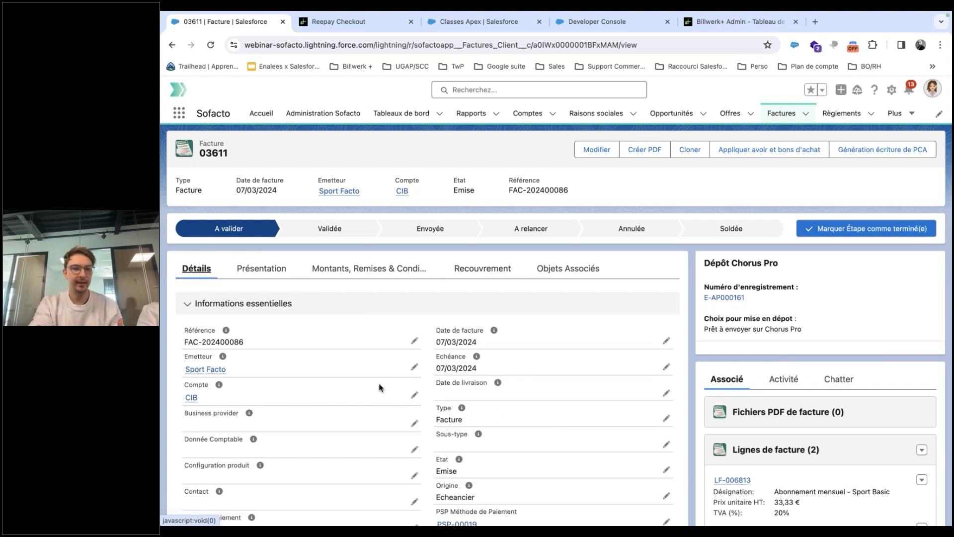
scroll(428, 430, "down", 3)
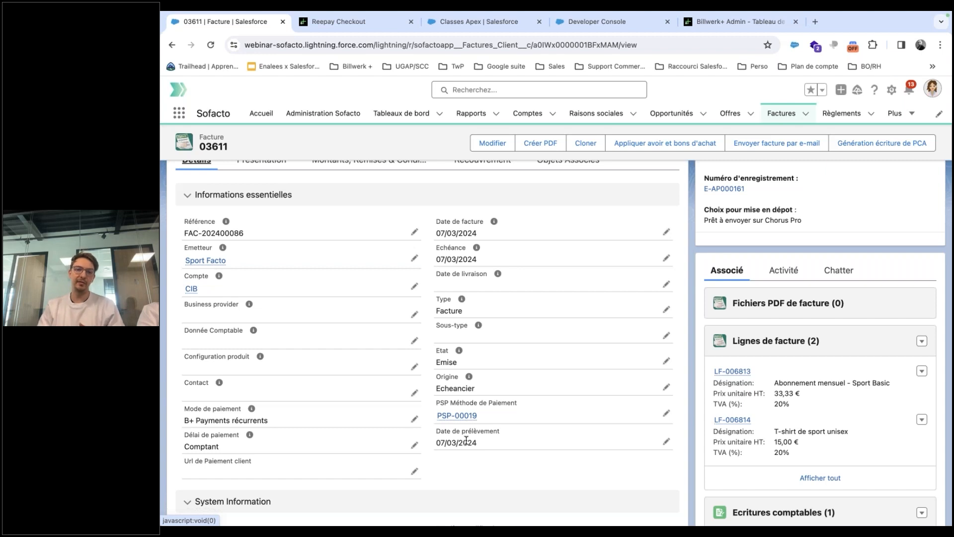
mouse_move(468, 417)
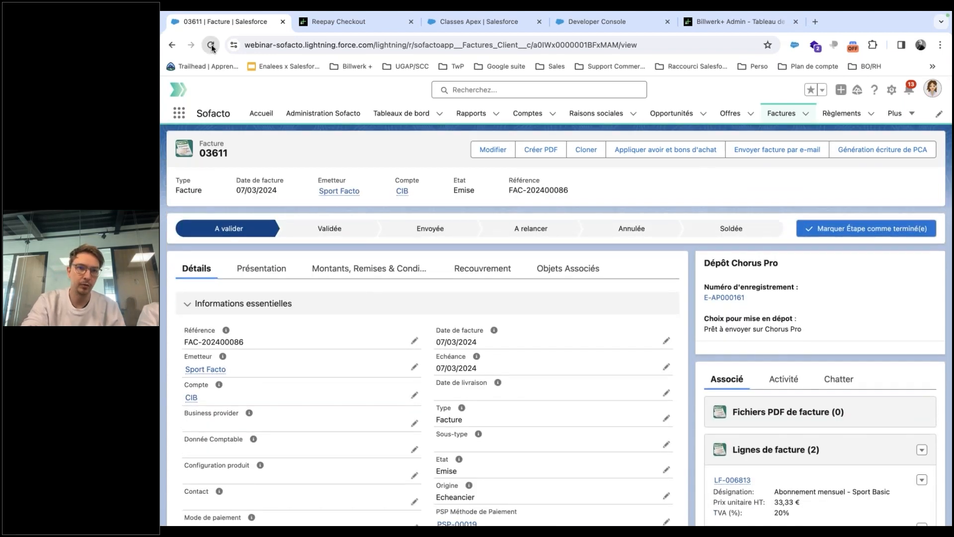
Reload invoice 03611 and verify payment RG-0003604 of 579,96 € makes it 100 % réglé.
left_click(210, 45)
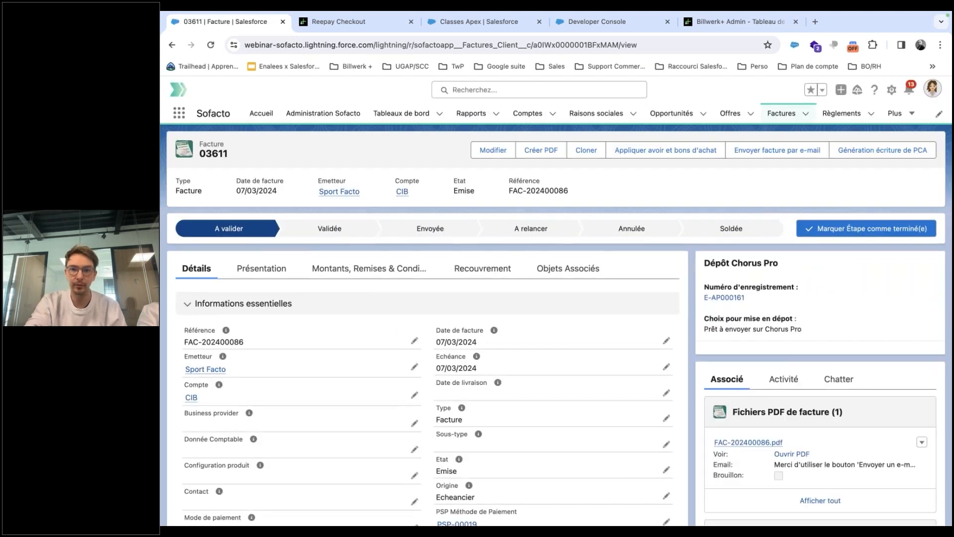
left_click(483, 268)
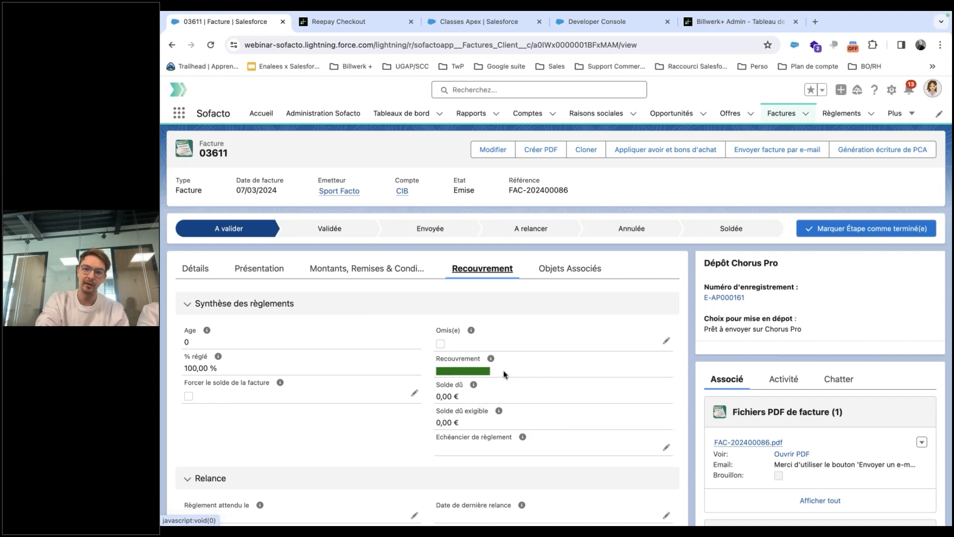
scroll(661, 465, "down", 10)
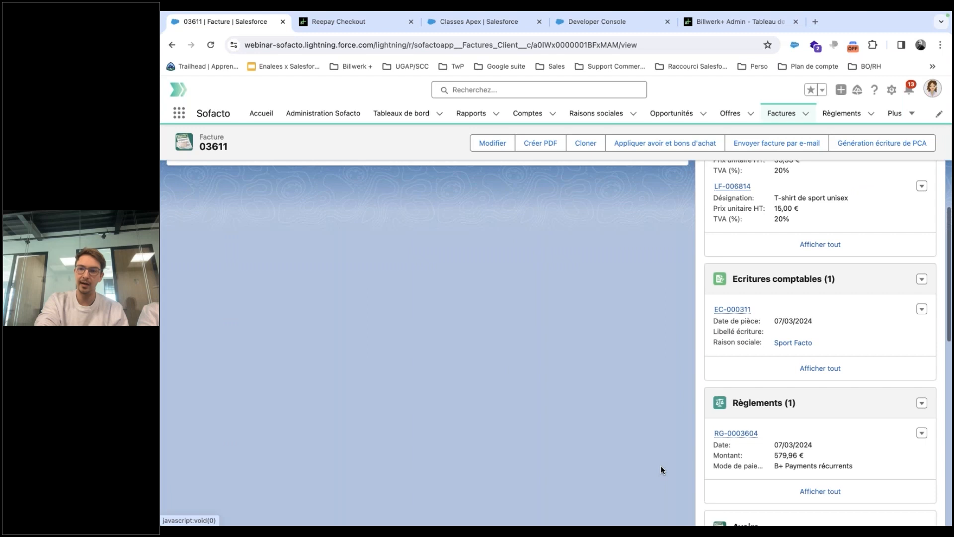
mouse_move(739, 388)
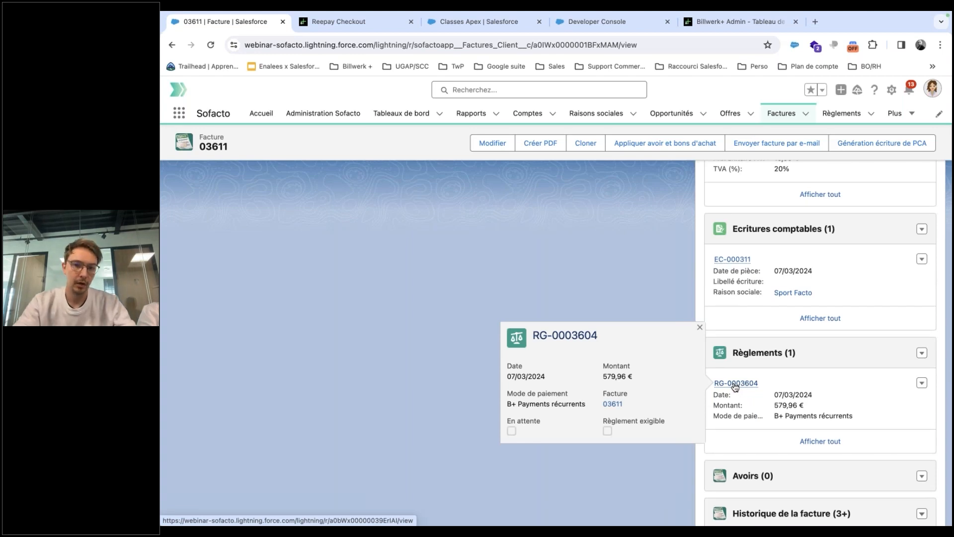
scroll(469, 288, "up", 10)
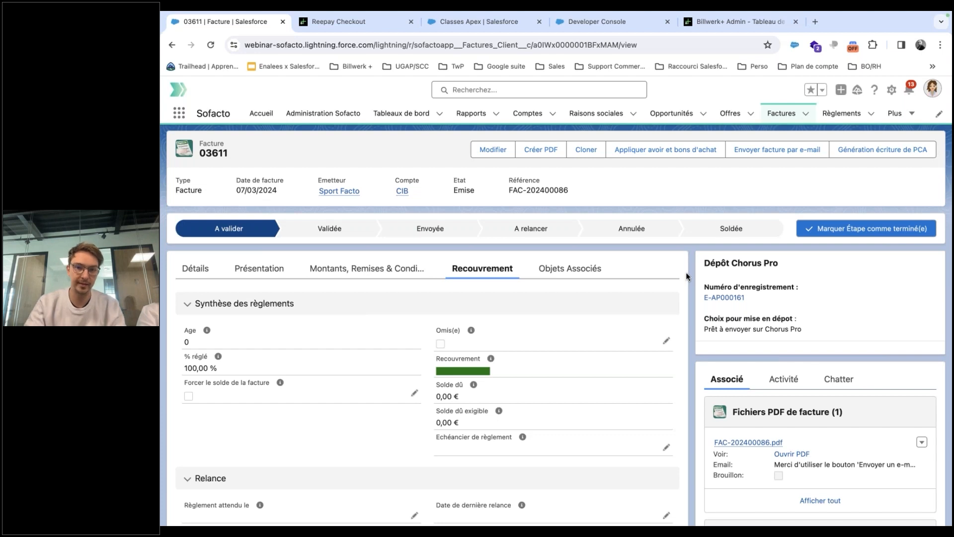
Advance the slideshow to 'Etude de cas 2 : Exécution automatique', then return to the WordPress shop.
key("ctrl+Left")
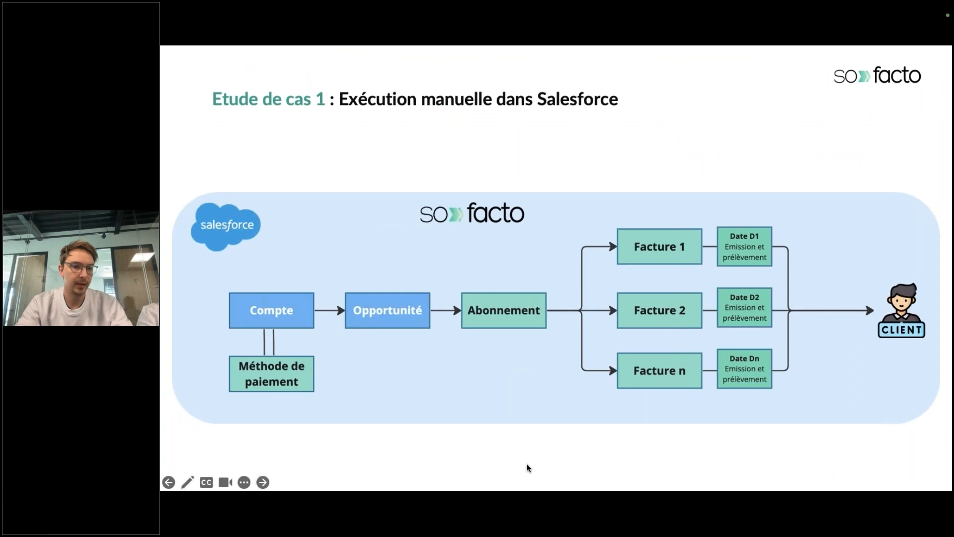
left_click(576, 466)
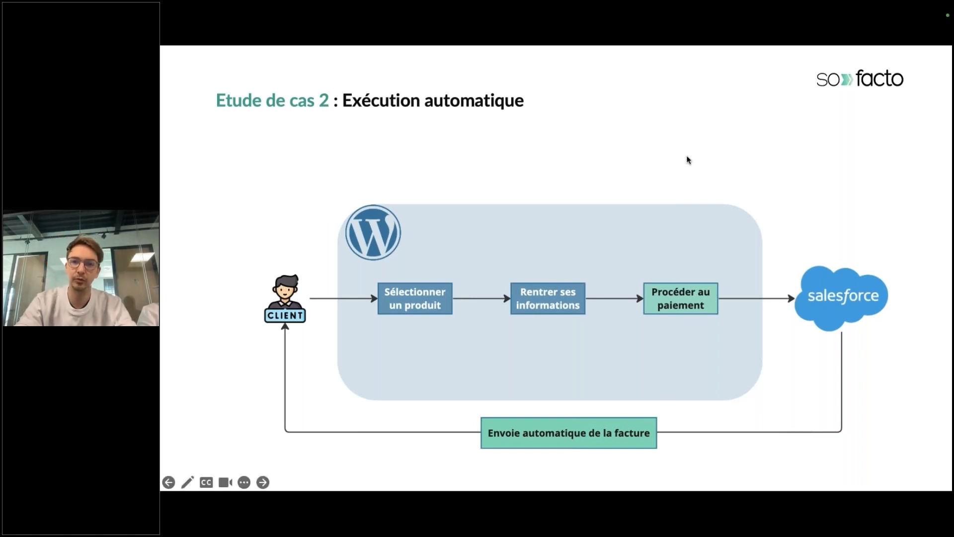
key("ctrl+Right")
key("ctrl+Right")
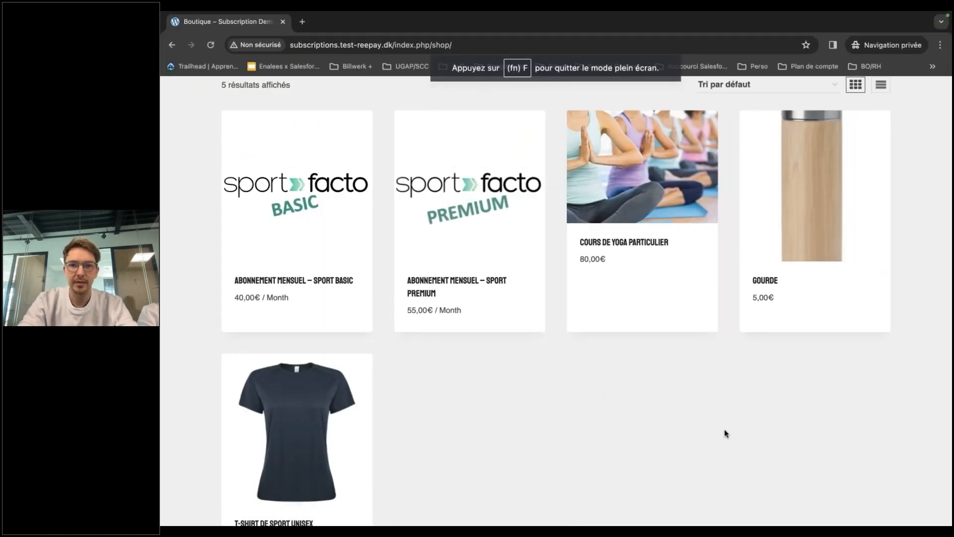
Scroll the shop and go to the ABONNEMENT page from the footer.
scroll(723, 431, "up", 5)
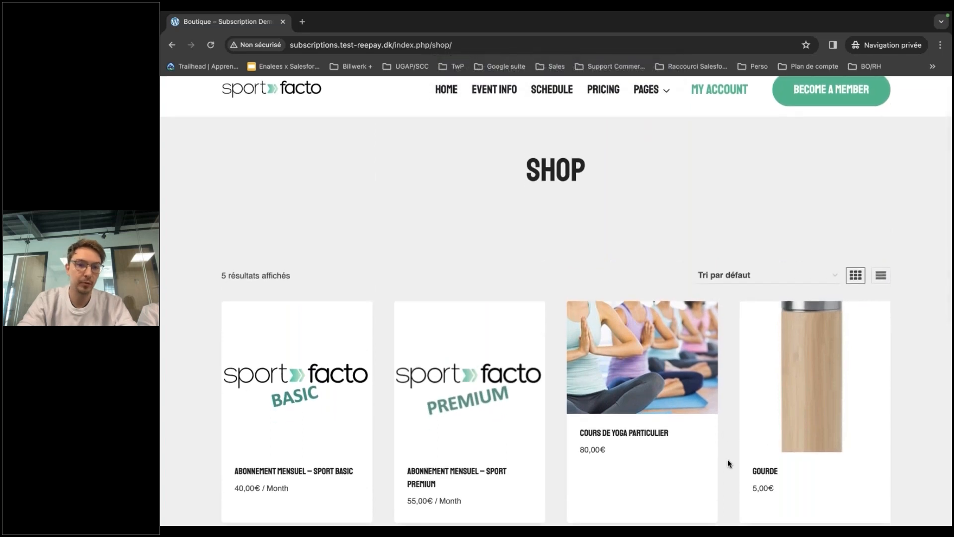
scroll(728, 459, "down", 5)
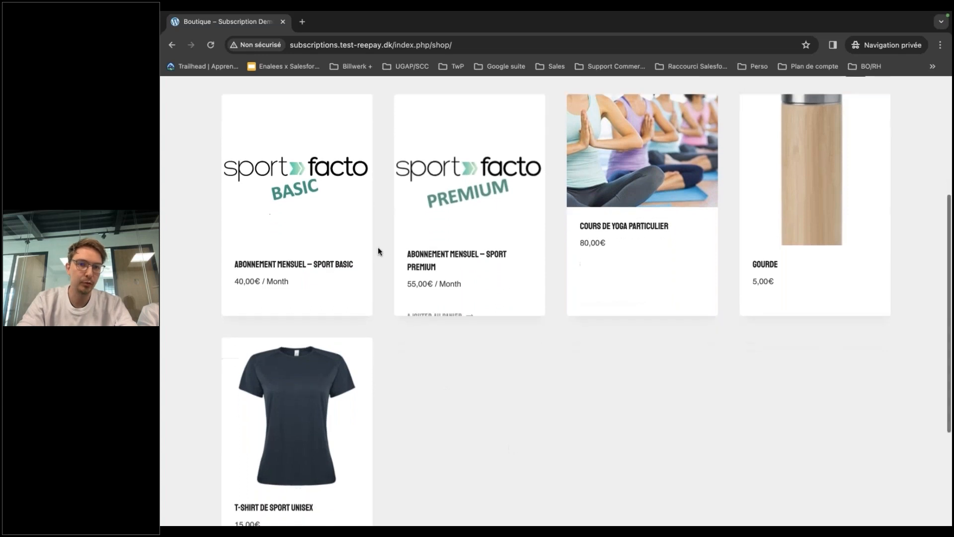
scroll(635, 398, "down", 4)
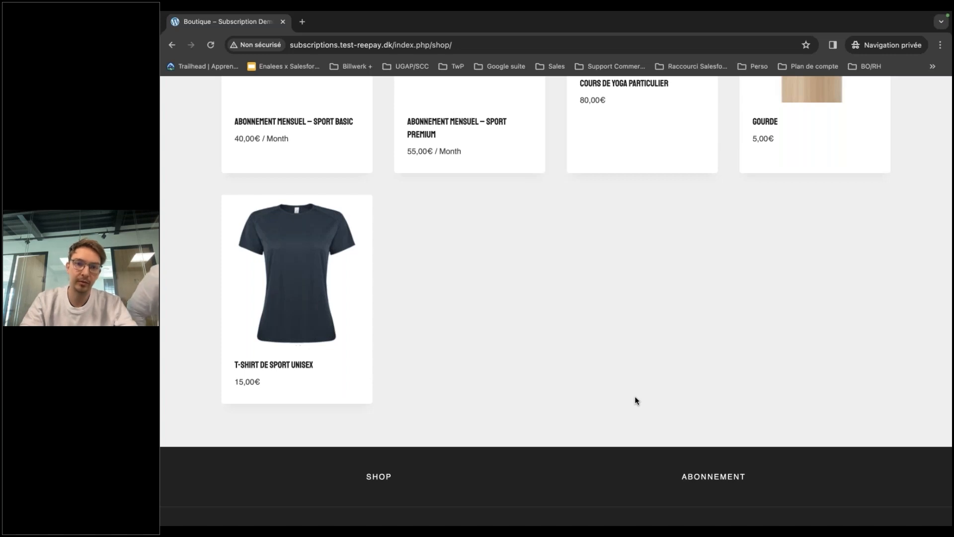
scroll(637, 400, "up", 1)
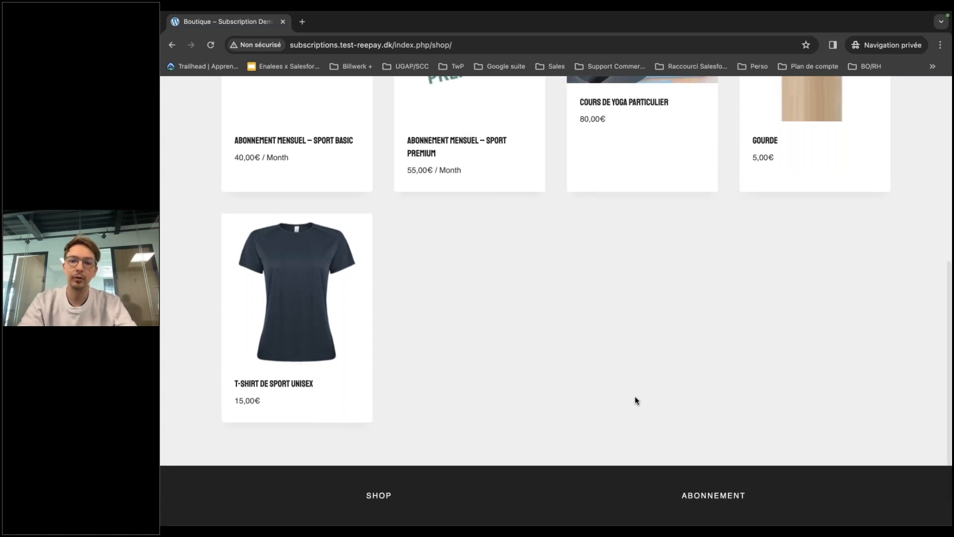
left_click(709, 501)
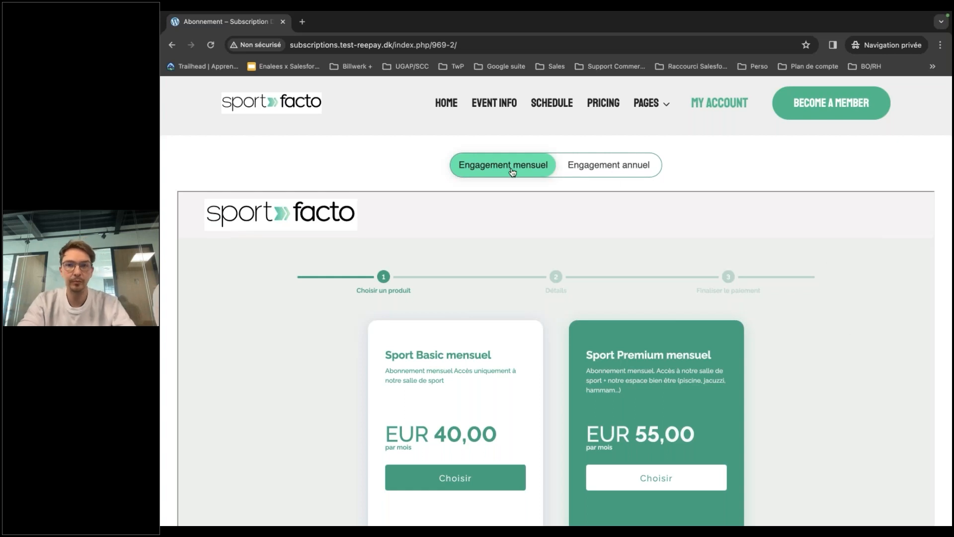
Compare annual and monthly prices, ending on monthly Sport Basic 40 € and Sport Premium 55 €.
left_click(614, 170)
scroll(728, 172, "down", 3)
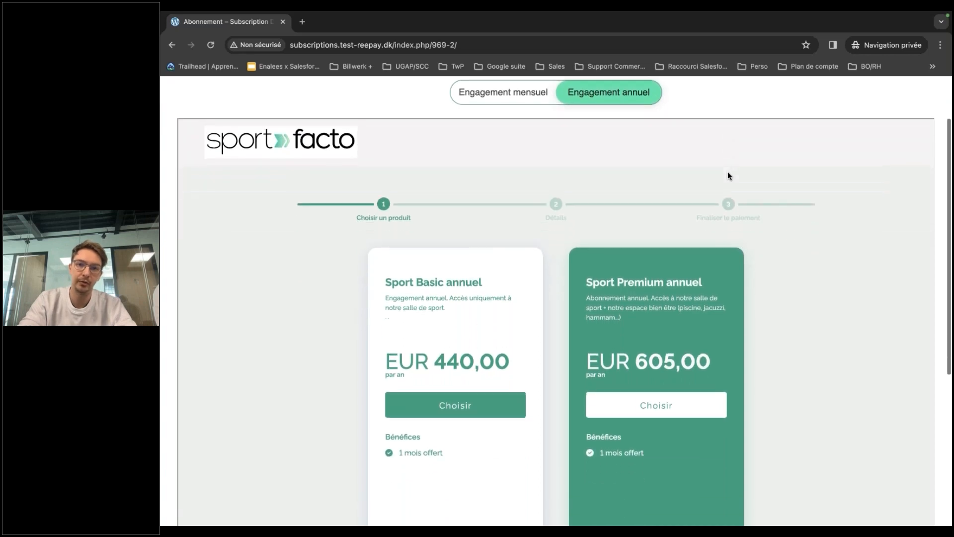
left_click(497, 96)
left_click(601, 97)
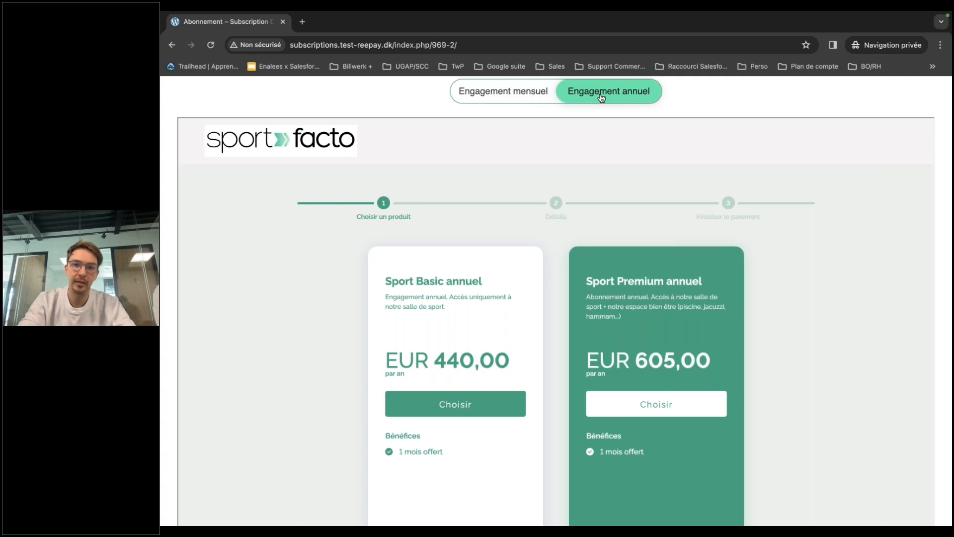
left_click(502, 93)
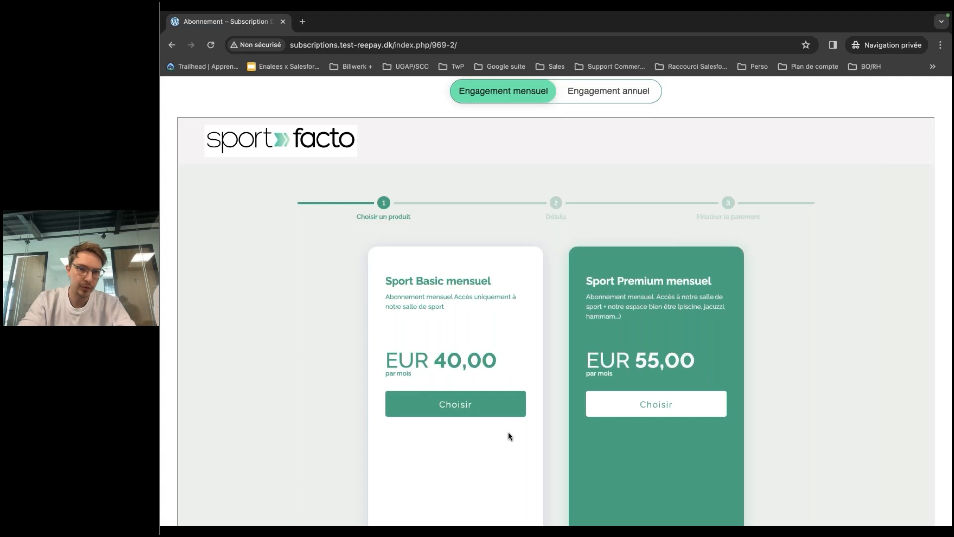
scroll(492, 388, "down", 2)
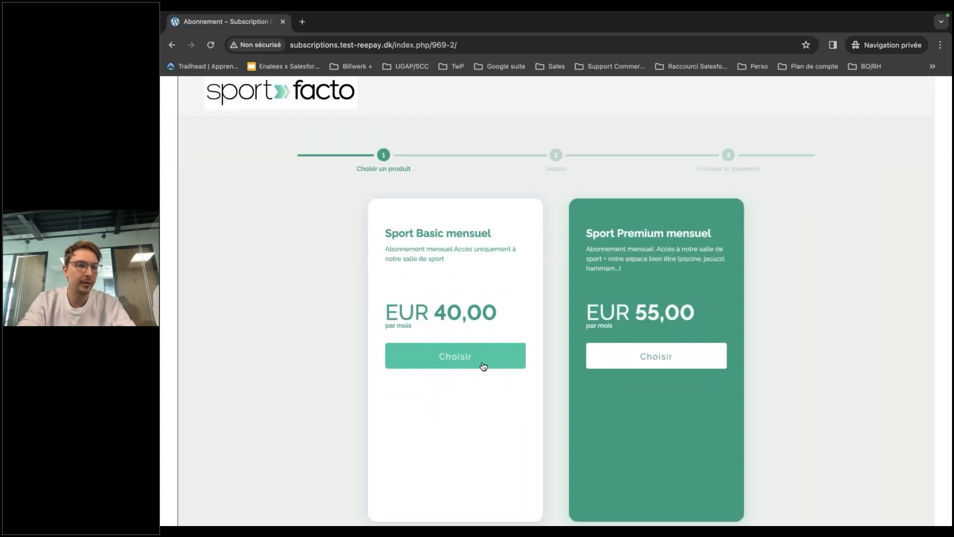
Choose Sport Basic mensuel and enter the customer's first name, last name and e-mail address.
left_click(483, 366)
left_click(635, 233)
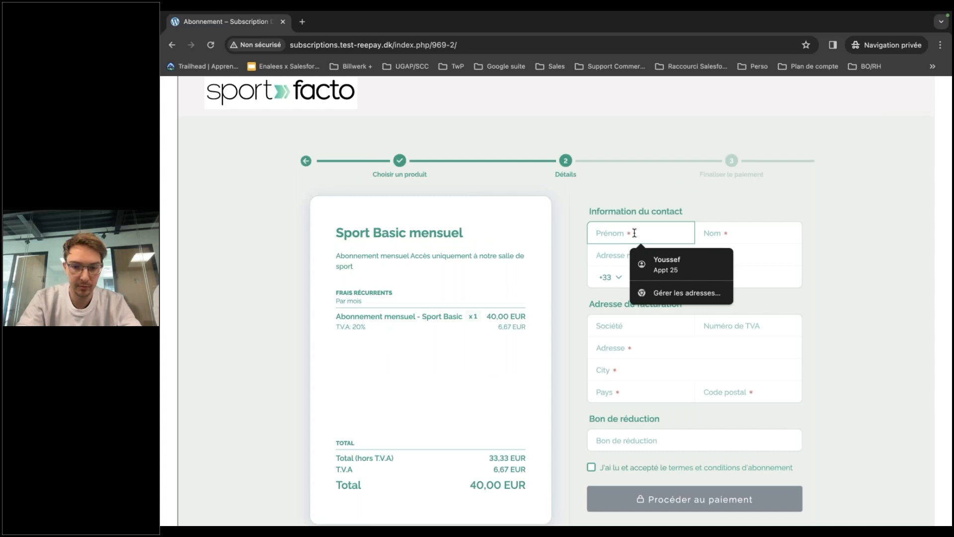
key("Tab")
key("Tab")
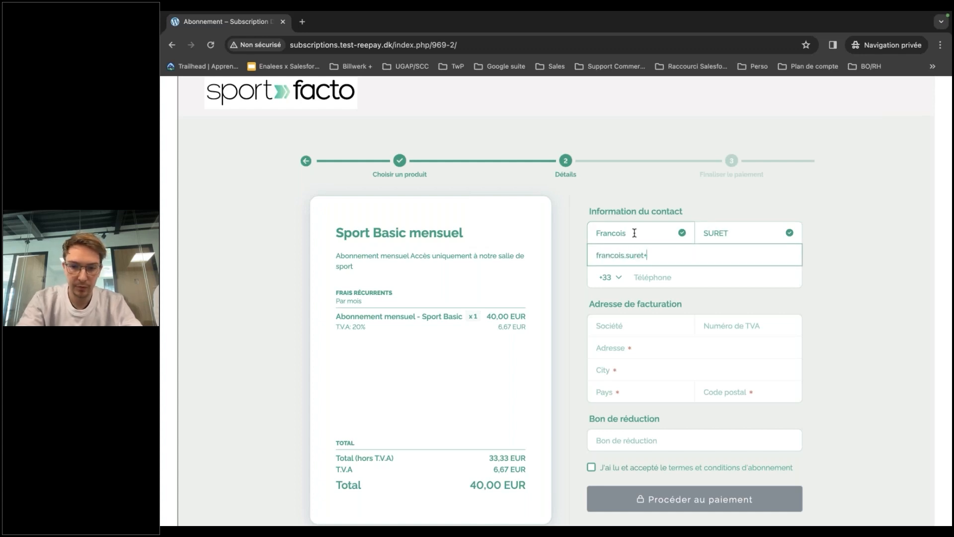
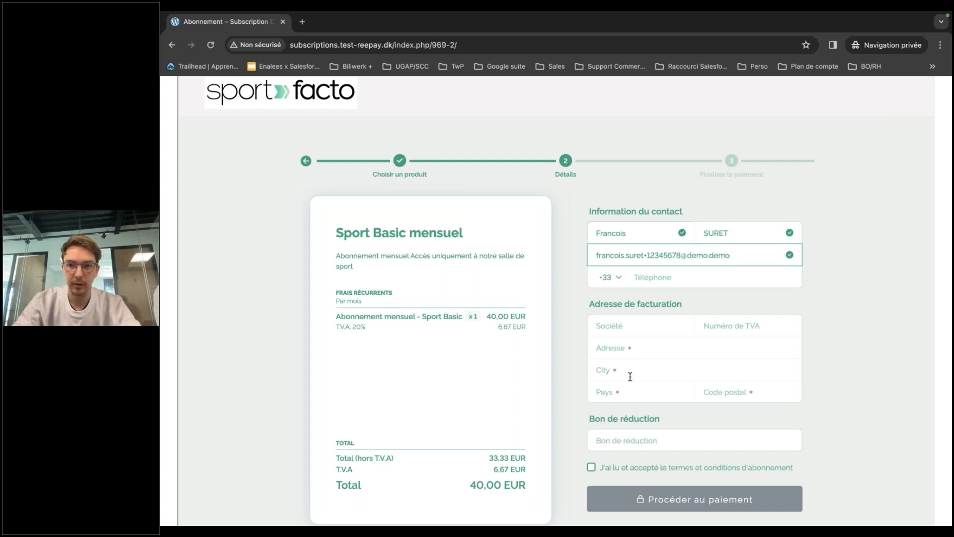
Fill in the billing street, city, country France and postal code, accept the terms, and proceed to payment.
scroll(631, 336, "down", 1)
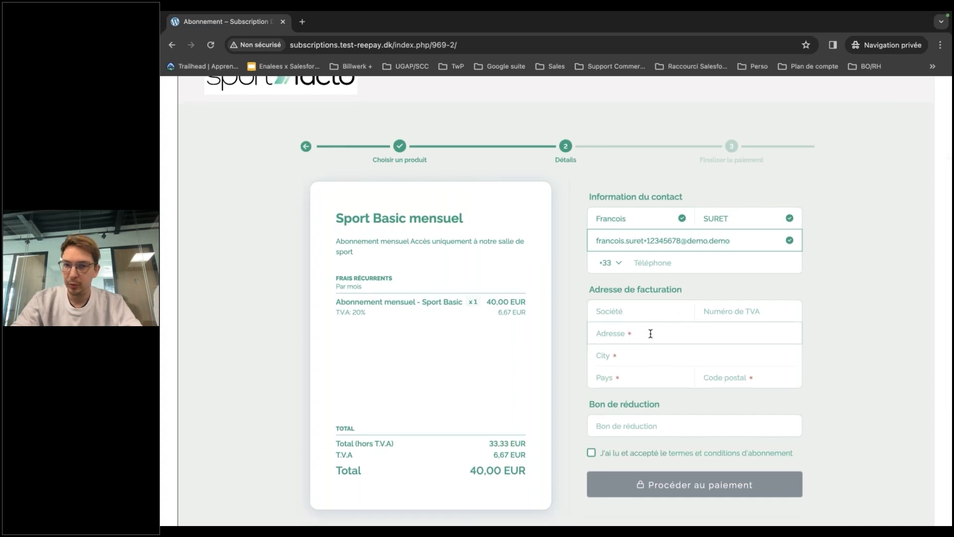
left_click(651, 333)
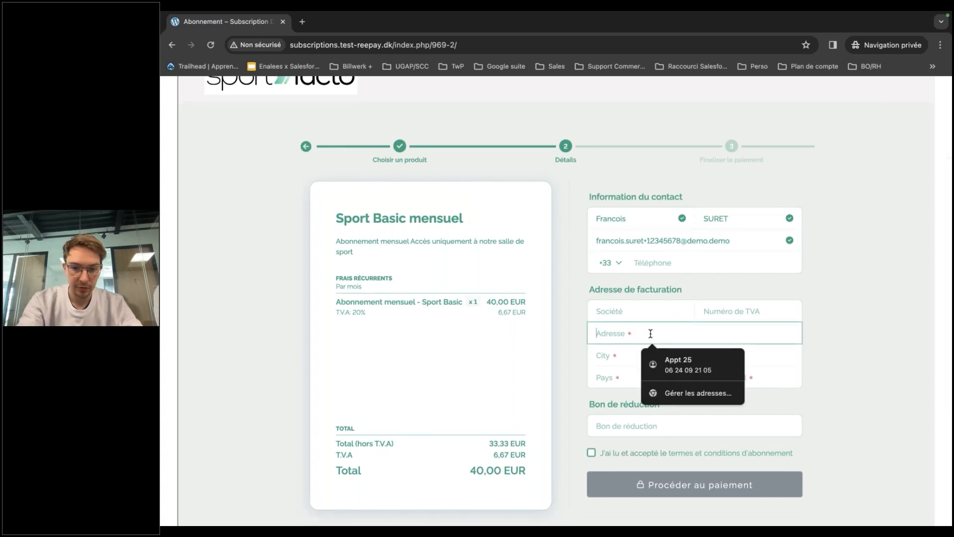
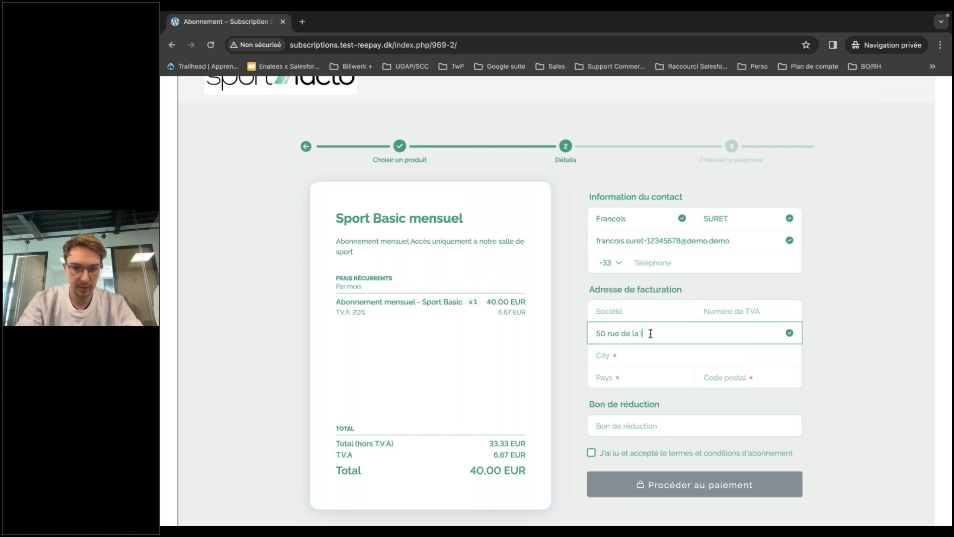
left_click(646, 357)
type("Marseille")
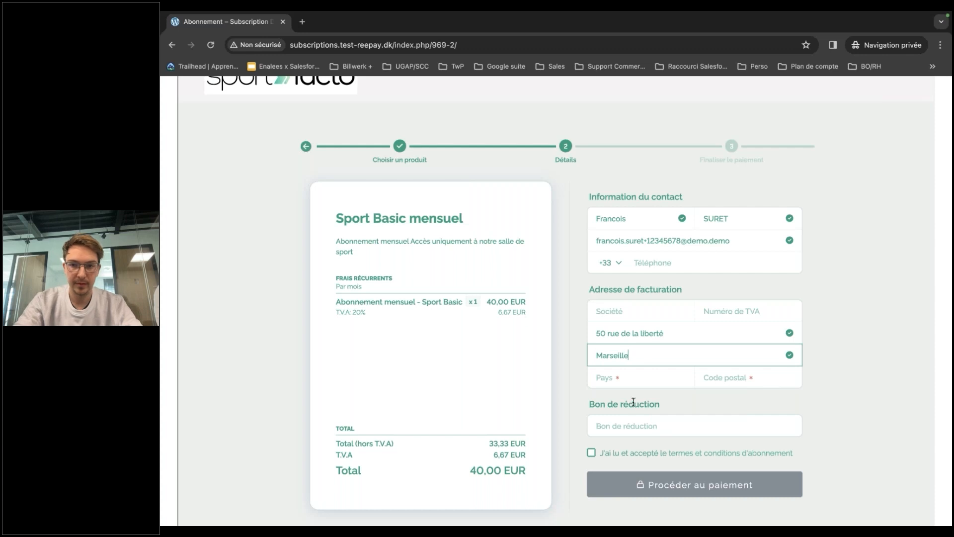
left_click(647, 377)
type("fr")
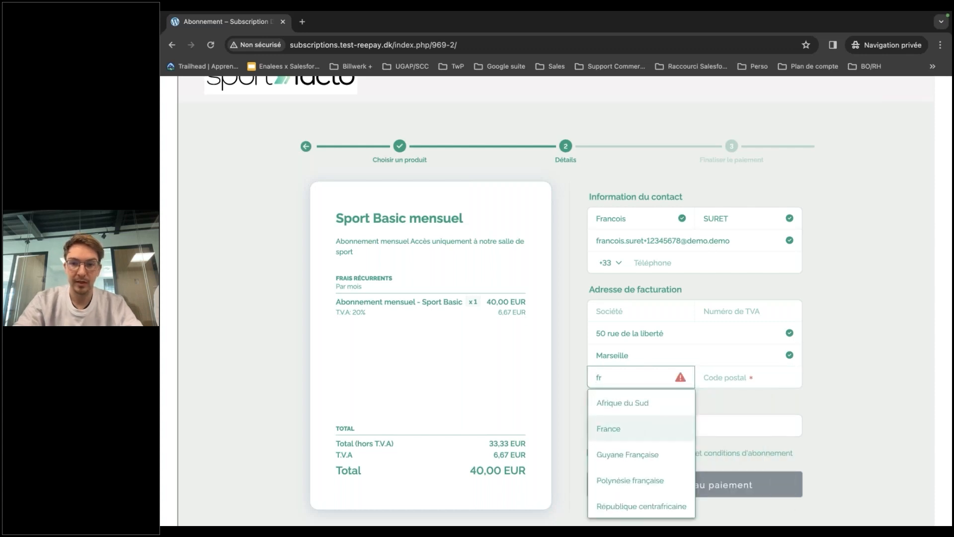
left_click(638, 427)
left_click(723, 377)
type("13000")
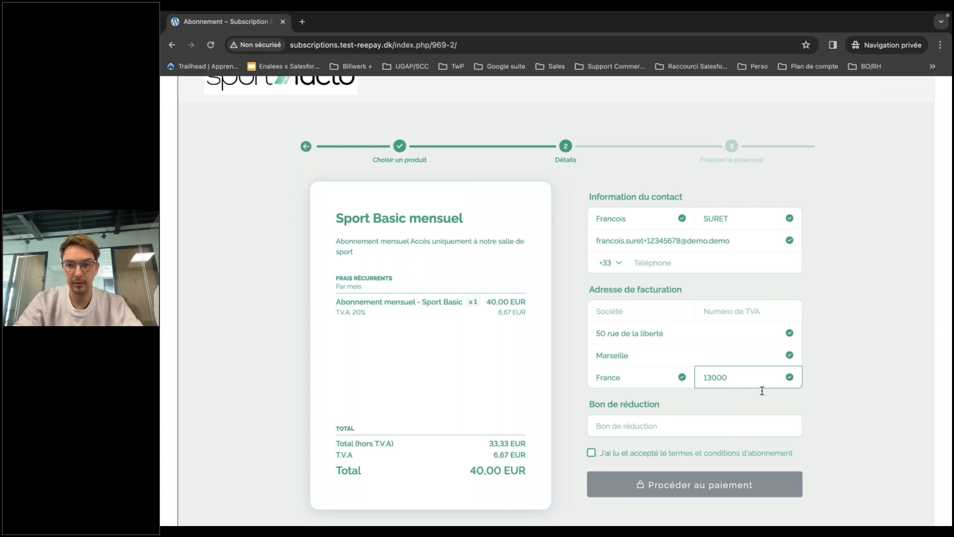
left_click(851, 420)
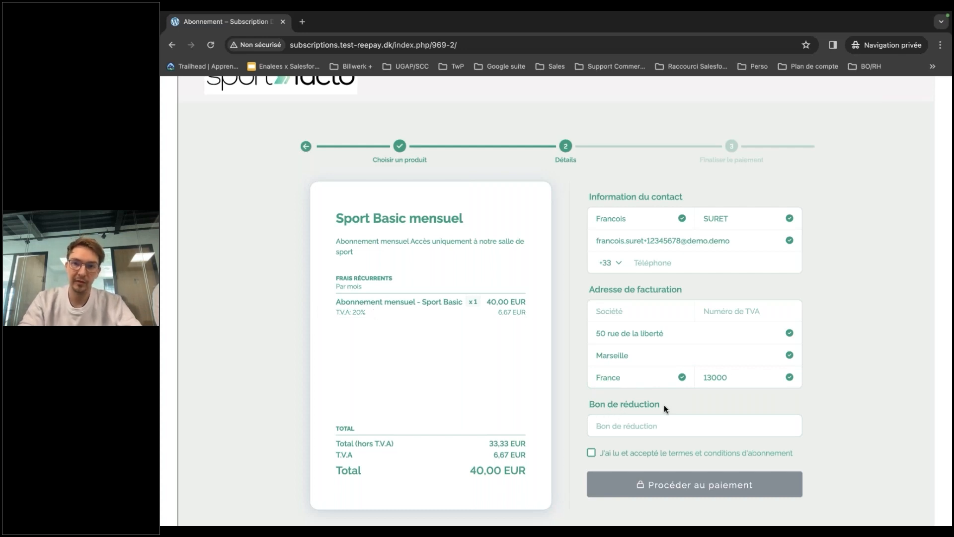
left_click(592, 455)
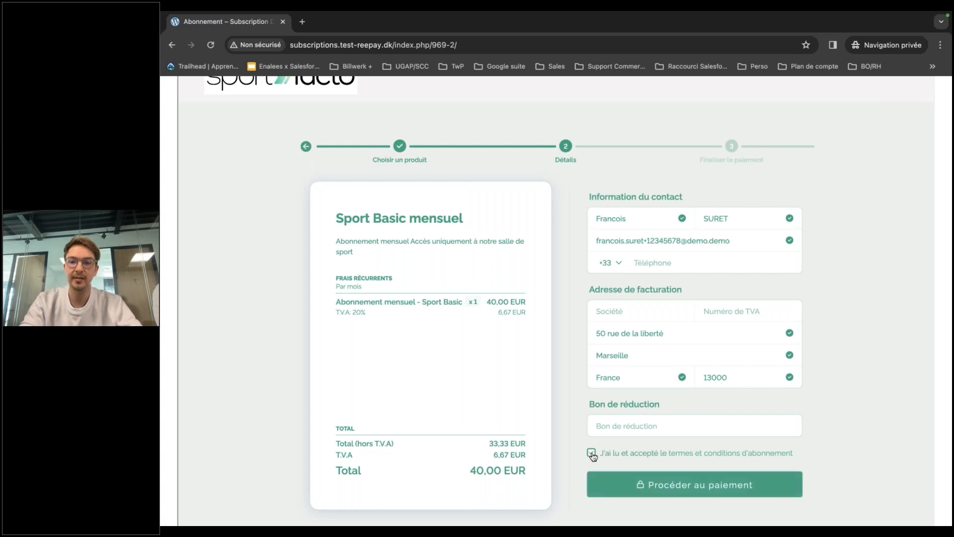
left_click(622, 489)
Pay 40,00 EUR with the Visa test card, pass the 3-D Secure challenge, and return to Salesforce.
scroll(857, 377, "up", 2)
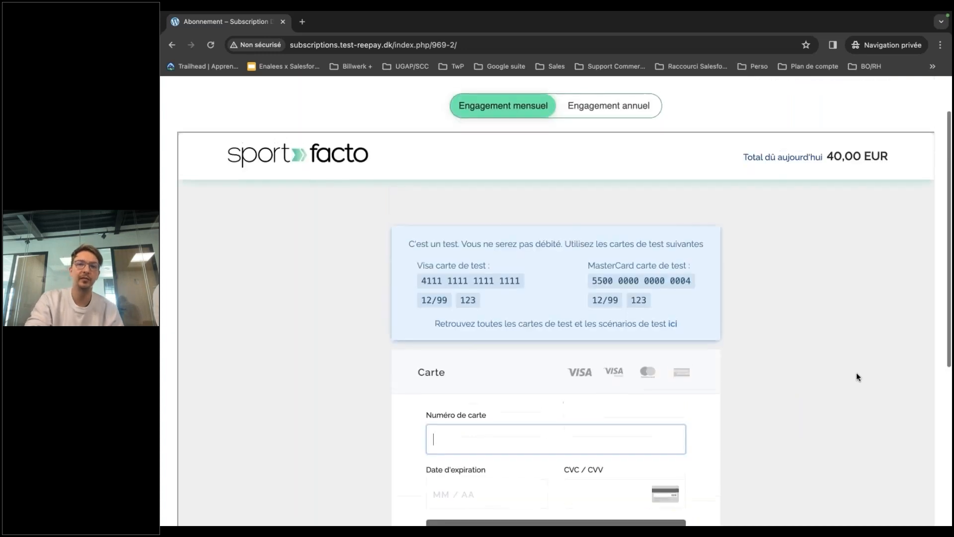
scroll(857, 372, "down", 2)
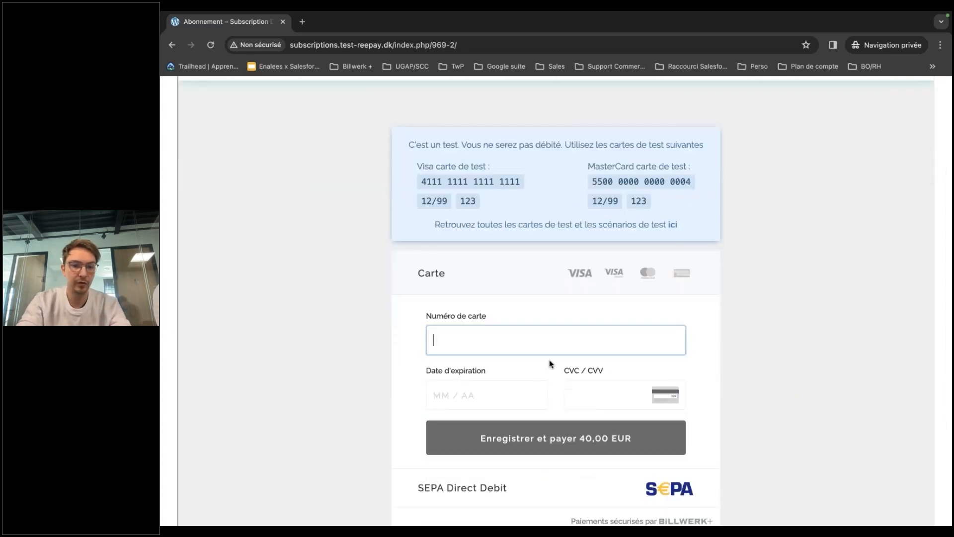
type("4111 1111")
type(" 1111 1111")
type("10/97")
type("654")
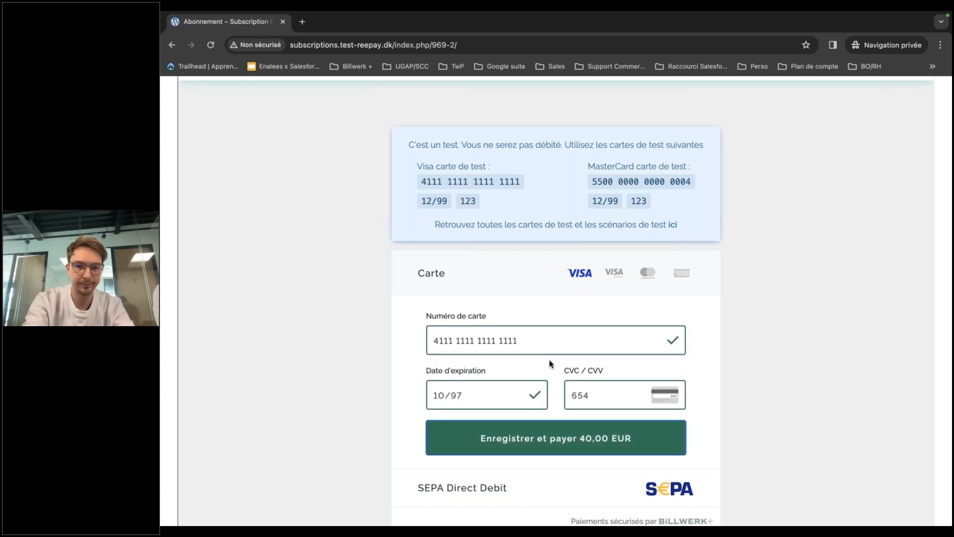
left_click(517, 445)
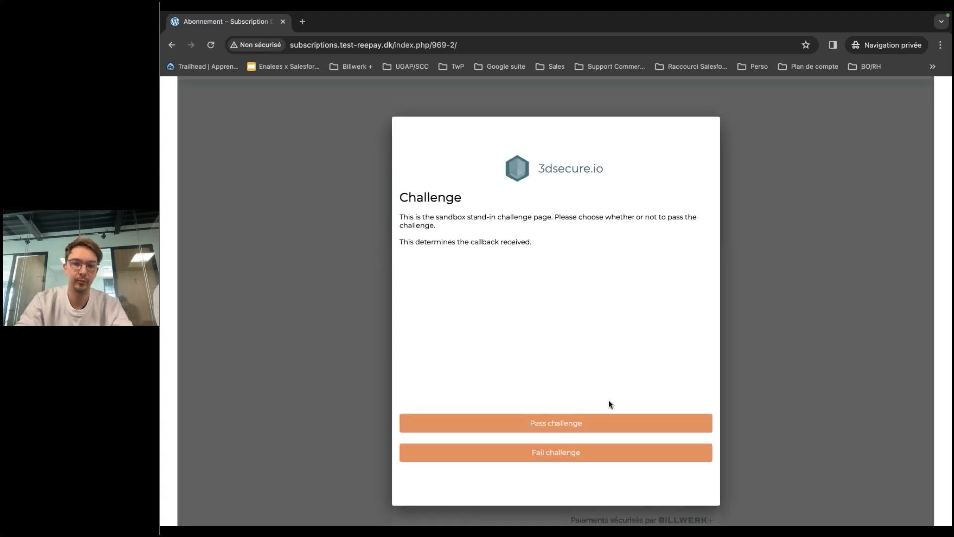
left_click(593, 428)
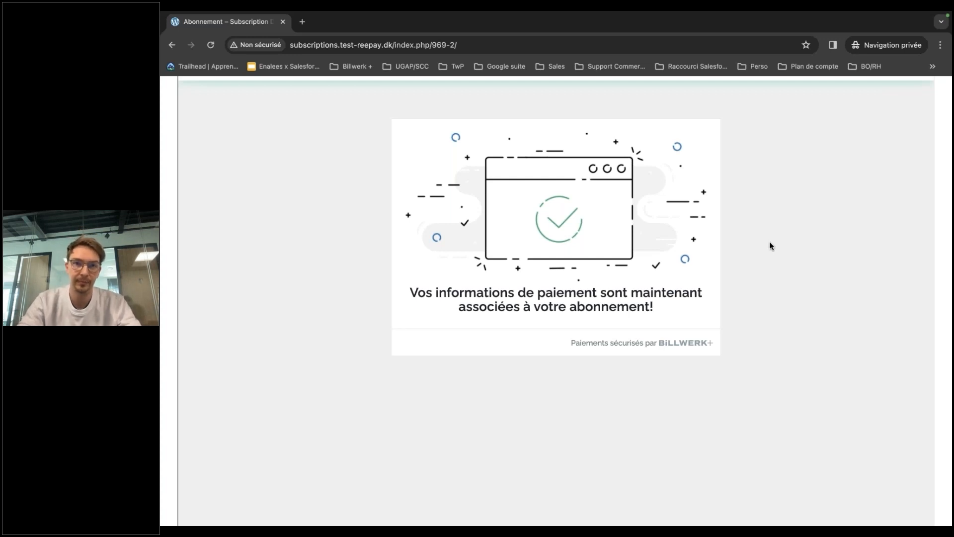
key("ctrl+Left")
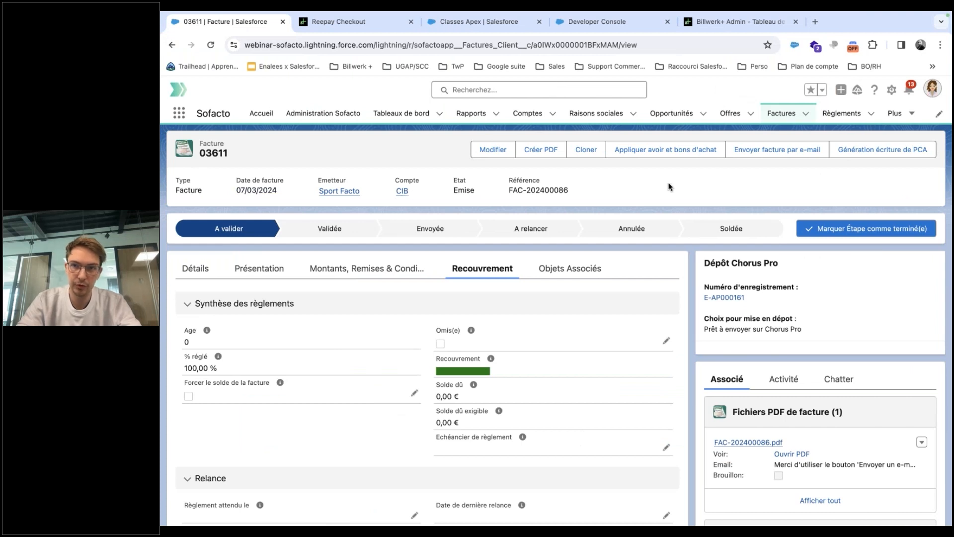
Open the auto-created Close gagnée opportunity of 07-03-2024 at 33,33 € and follow its subscription AB-00000163.
left_click(660, 114)
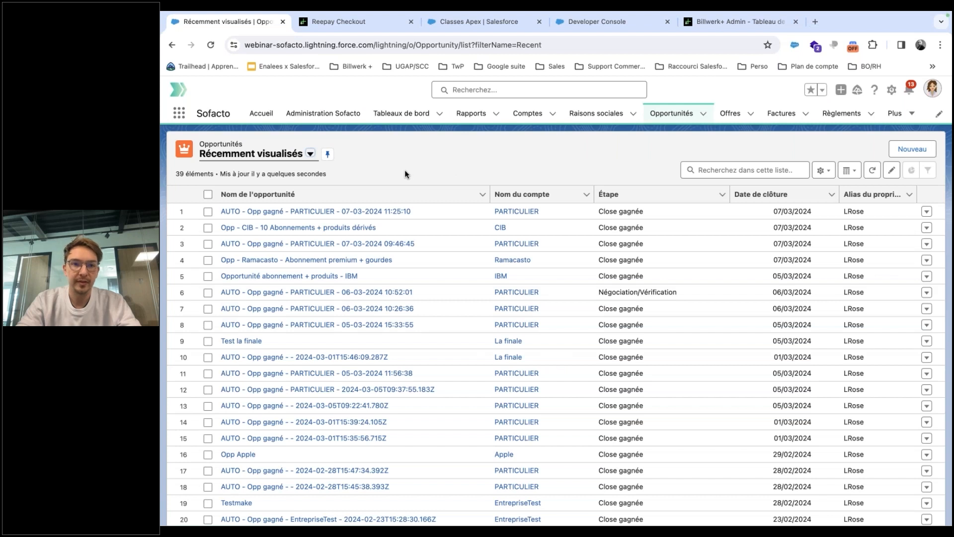
left_click(388, 214)
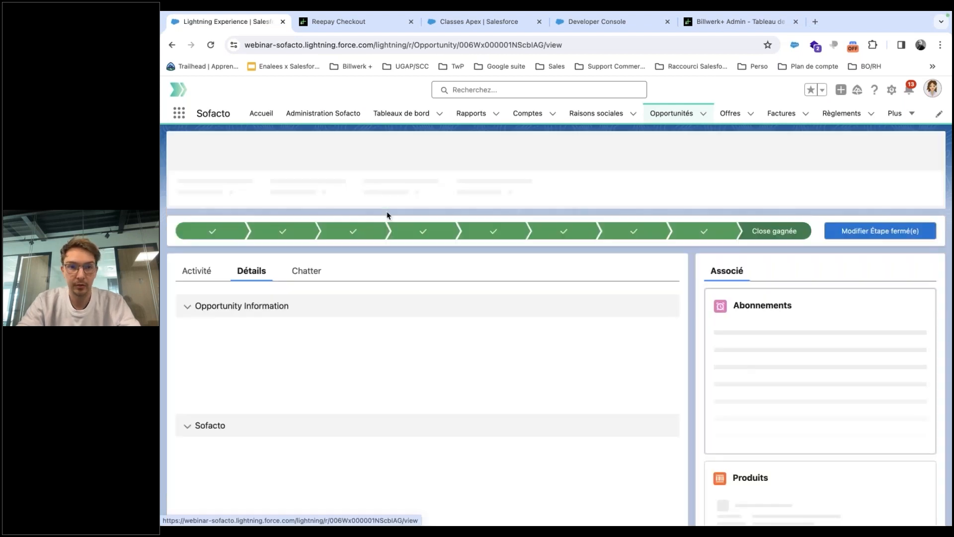
scroll(503, 278, "down", 2)
scroll(503, 276, "down", 1)
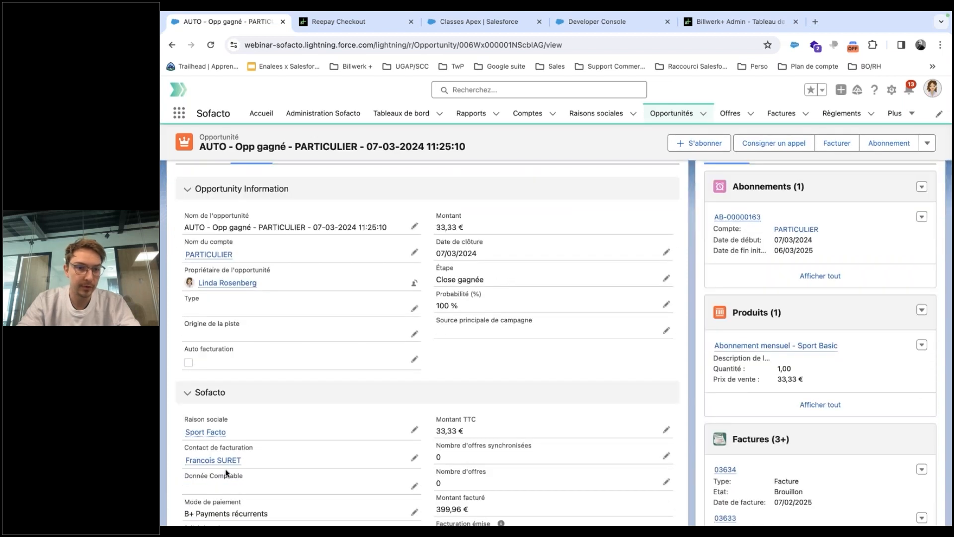
mouse_move(227, 468)
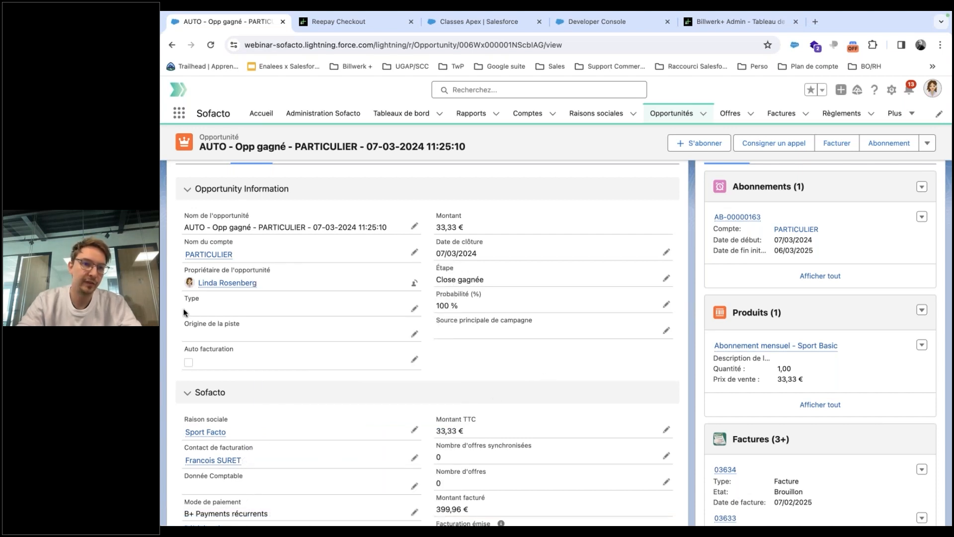
mouse_move(221, 256)
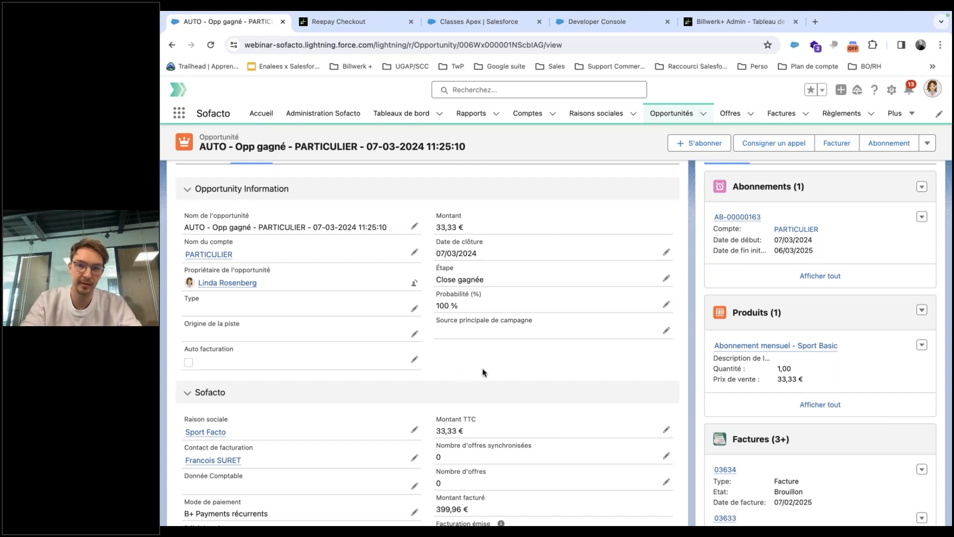
scroll(482, 372, "down", 1)
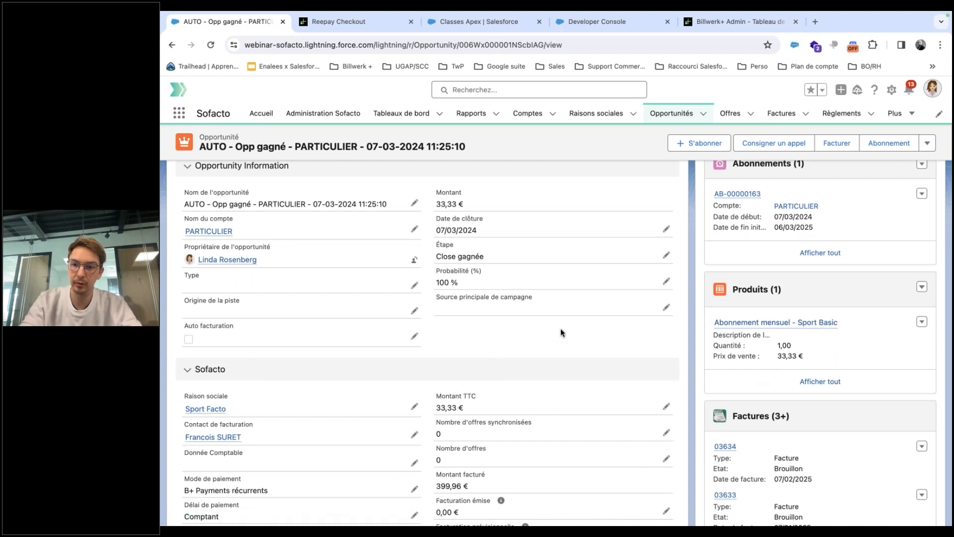
scroll(561, 333, "up", 1)
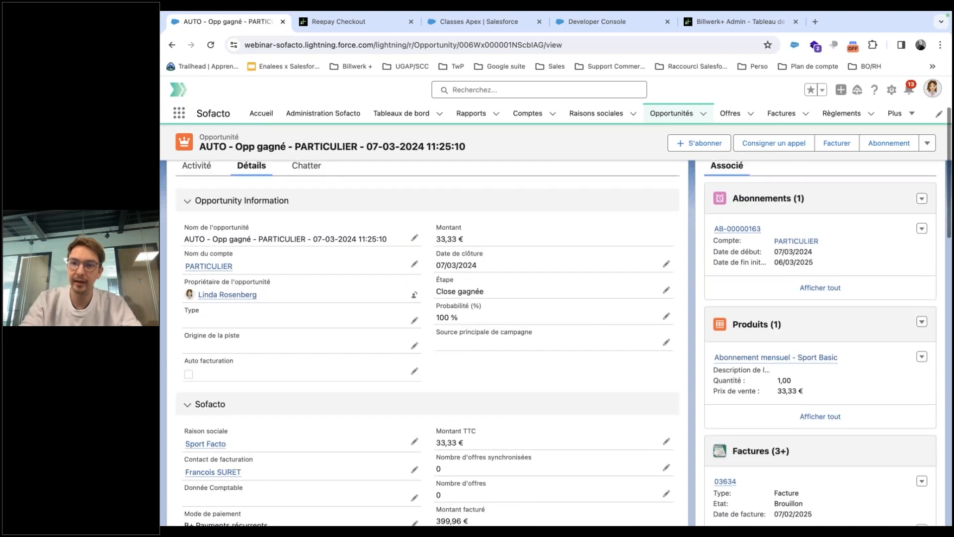
left_click(736, 228)
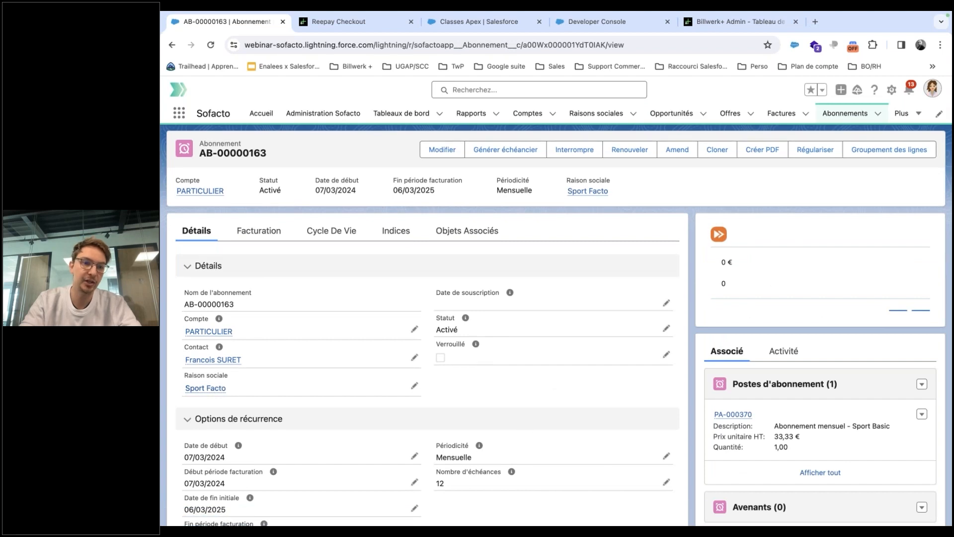
Review Activé subscription AB-00000163 (monthly, 12 instalments) and open its full invoice list.
mouse_move(223, 368)
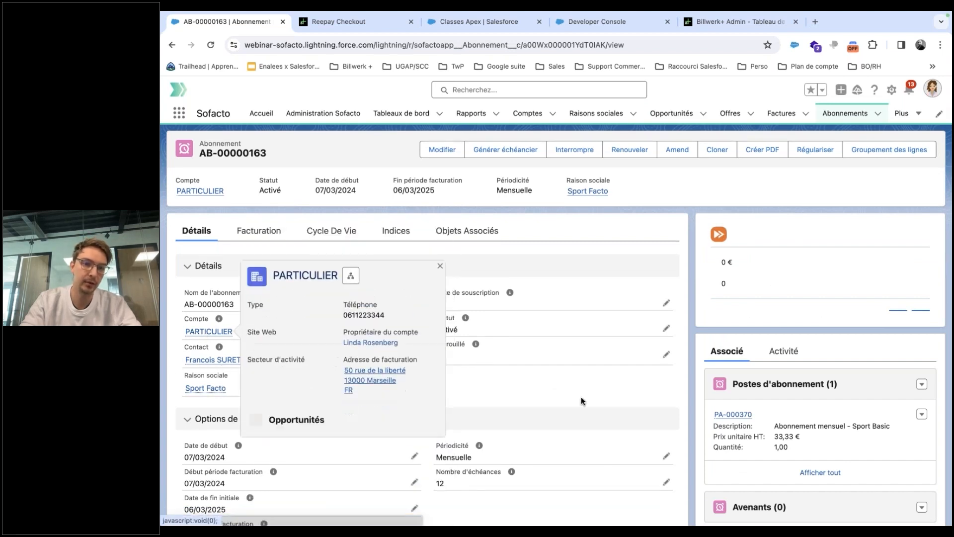
scroll(556, 377, "down", 3)
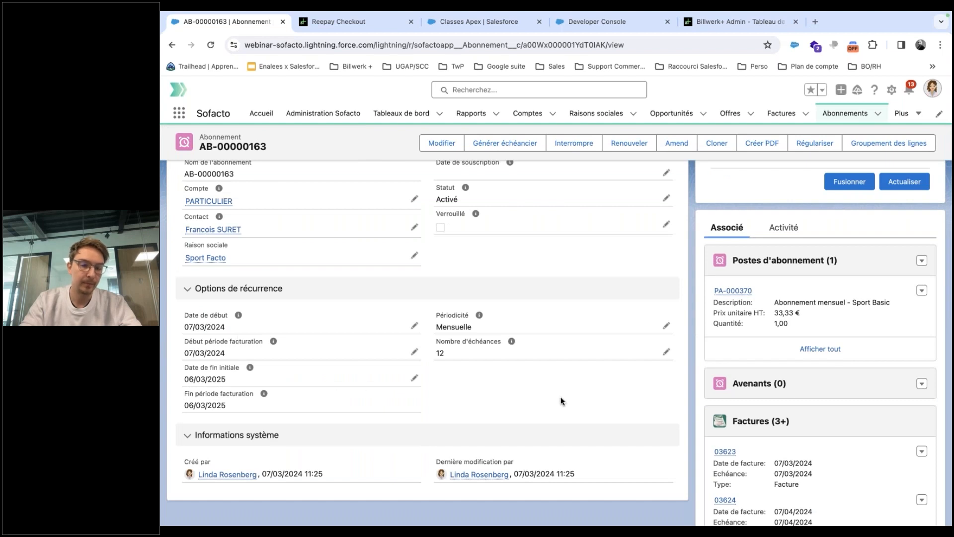
scroll(561, 400, "up", 2)
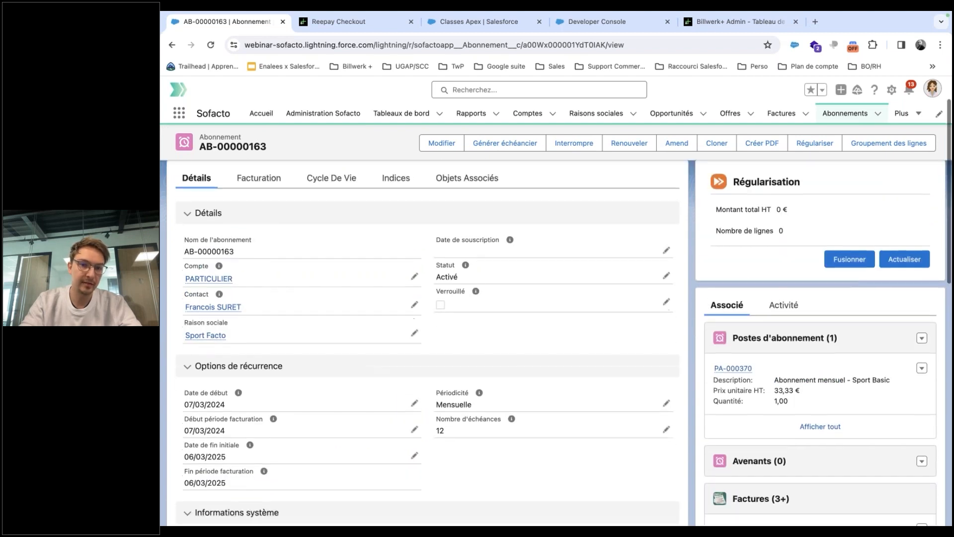
scroll(459, 405, "down", 2)
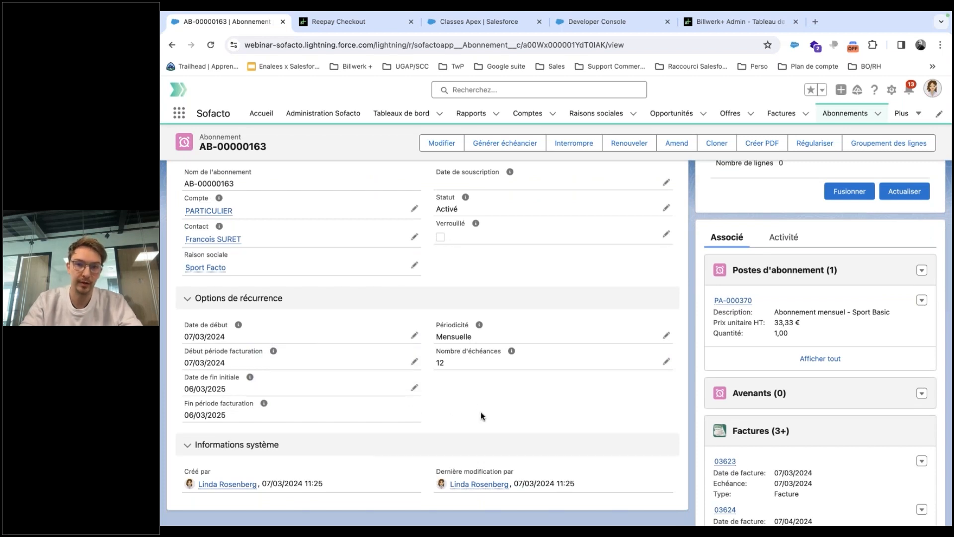
scroll(481, 415, "up", 3)
scroll(769, 361, "down", 5)
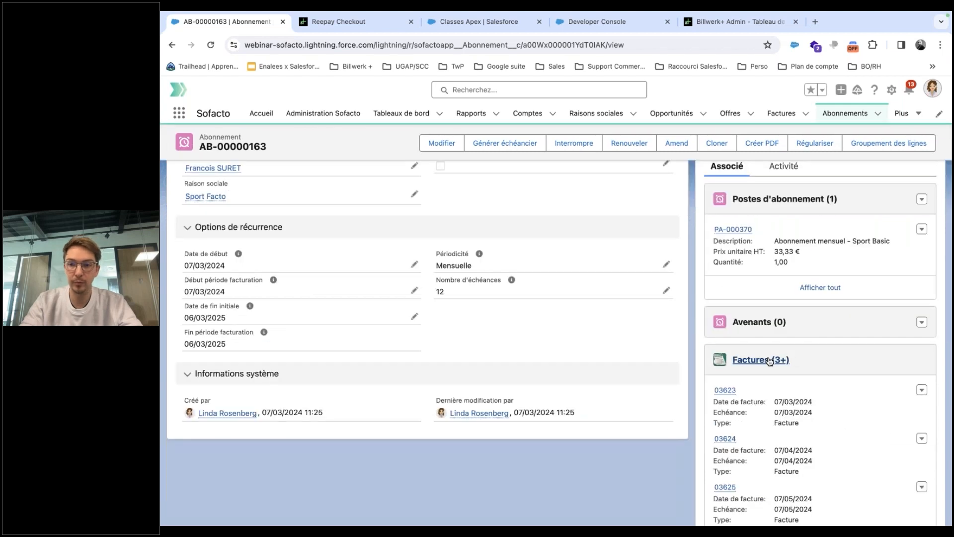
left_click(770, 360)
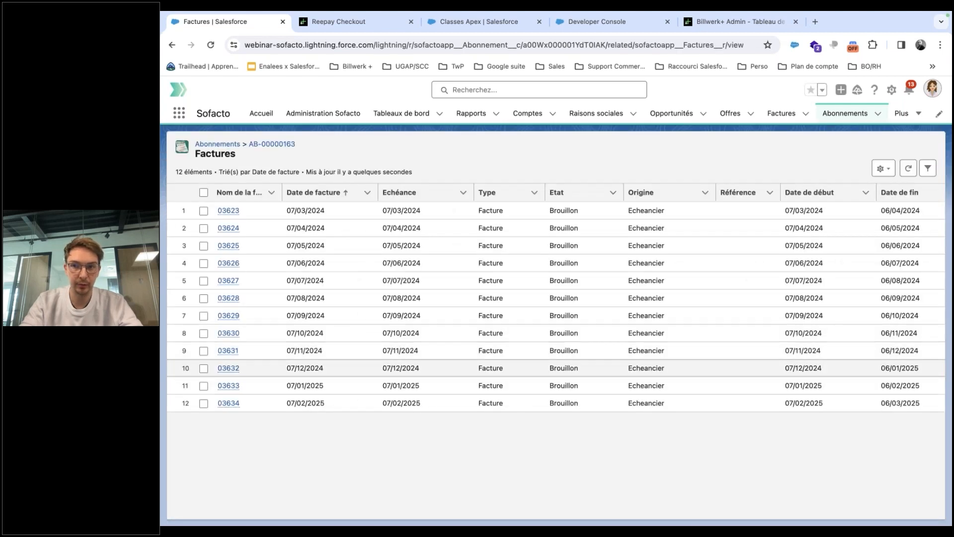
Open the first scheduled draft invoice, 03623, from the subscription's invoice list.
scroll(678, 420, "right", 5)
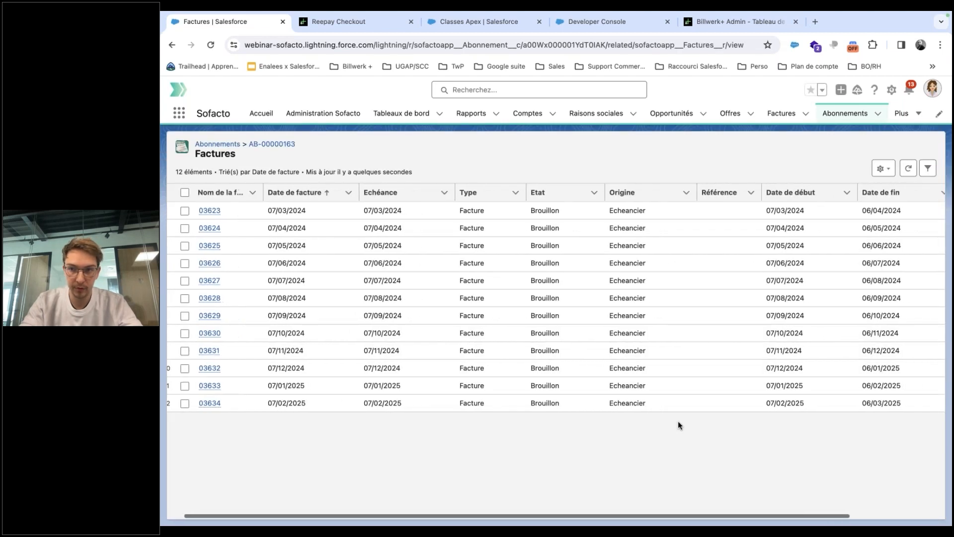
scroll(551, 307, "left", 5)
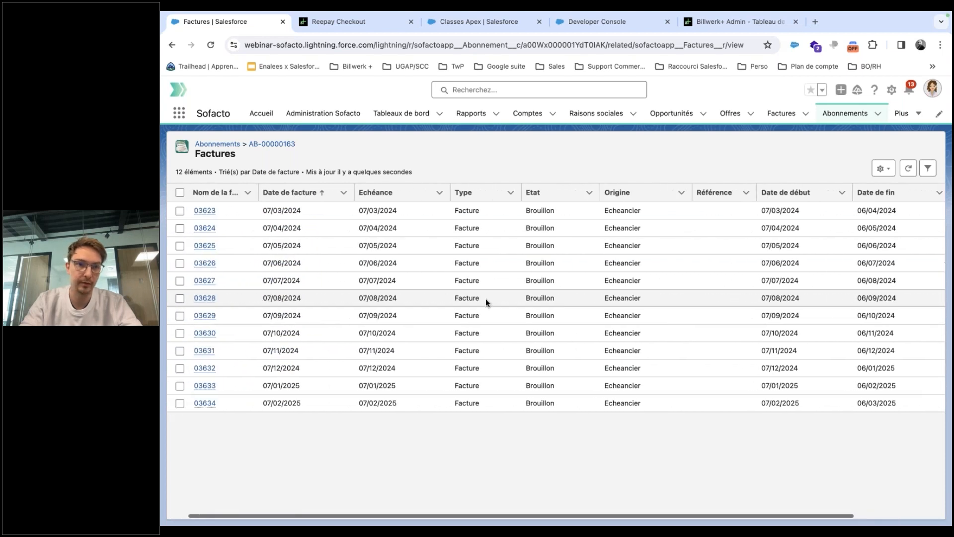
left_click(205, 211)
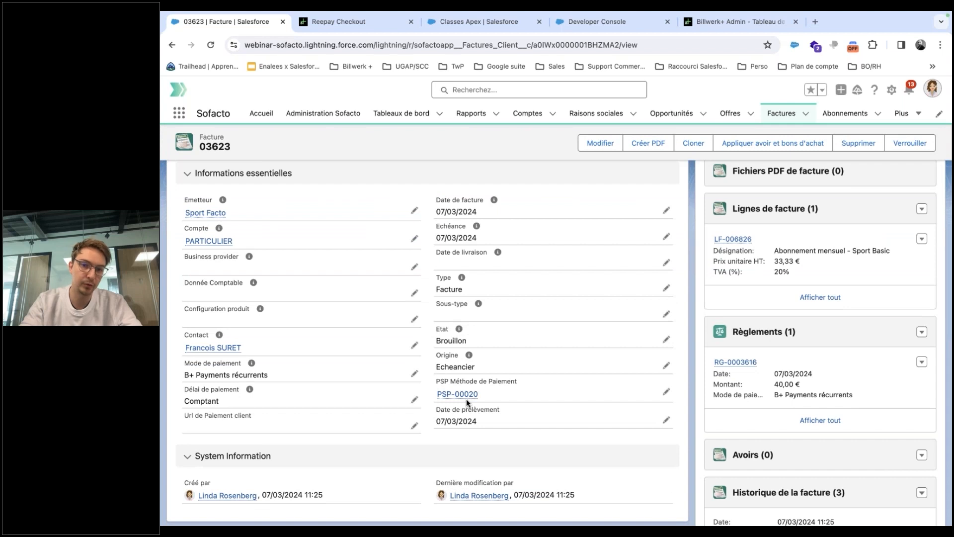
Check invoice 03623's 40,00 € settlement, then return to the 'Etude de cas 2 : Exécution automatique' slide.
mouse_move(466, 396)
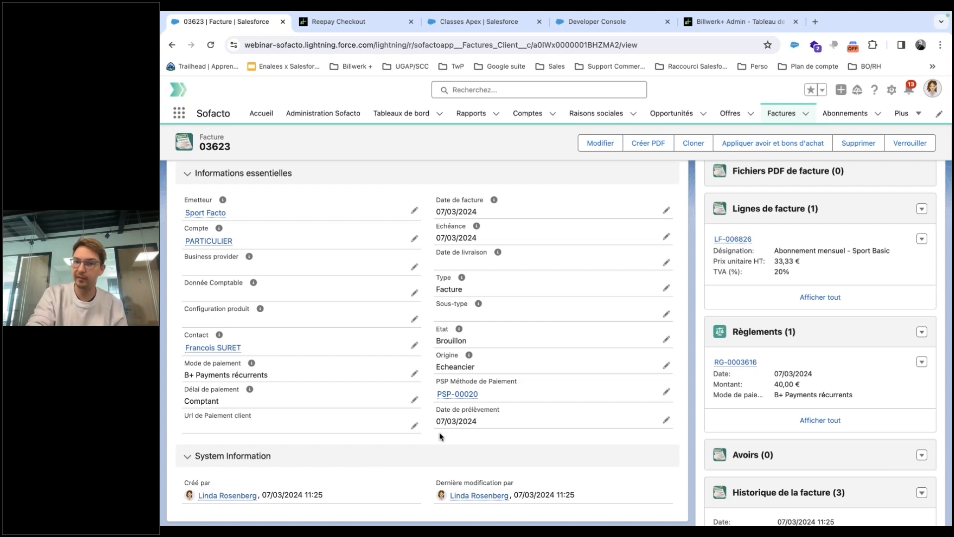
key("ctrl+Left")
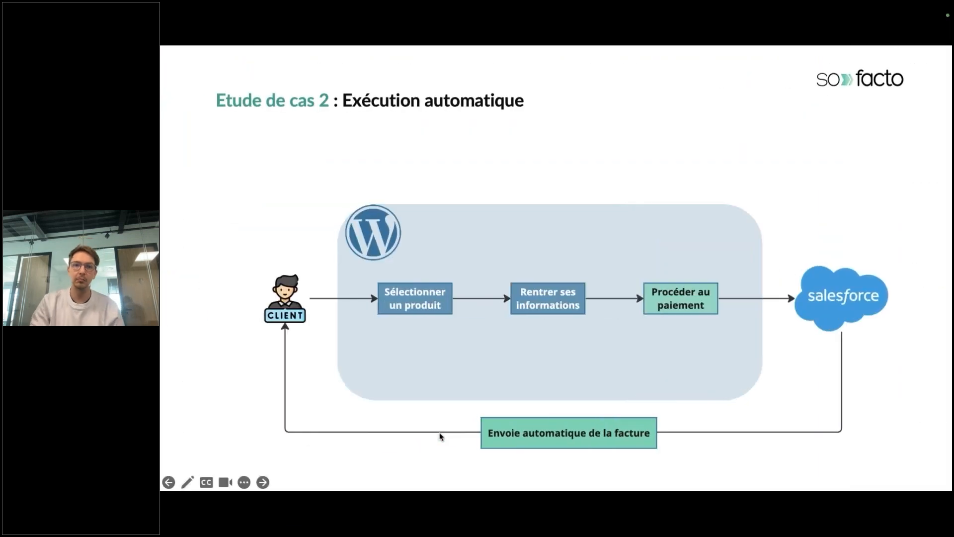